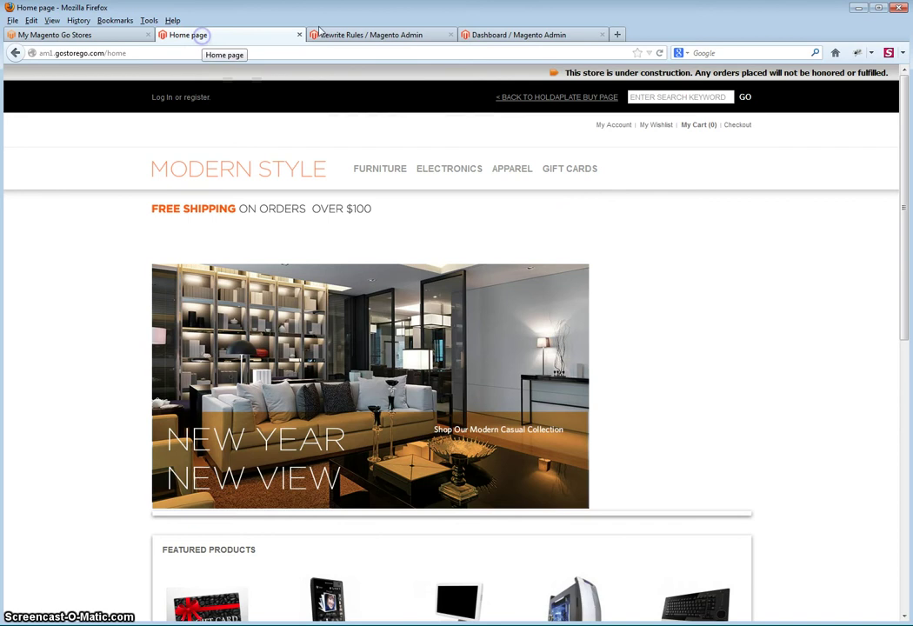
Switch to the admin Dashboard tab and go to Catalog > Manage Categories.
{"action": "left_click", "coordinate": [477, 35]}
{"action": "mouse_move", "coordinate": [121, 150]}
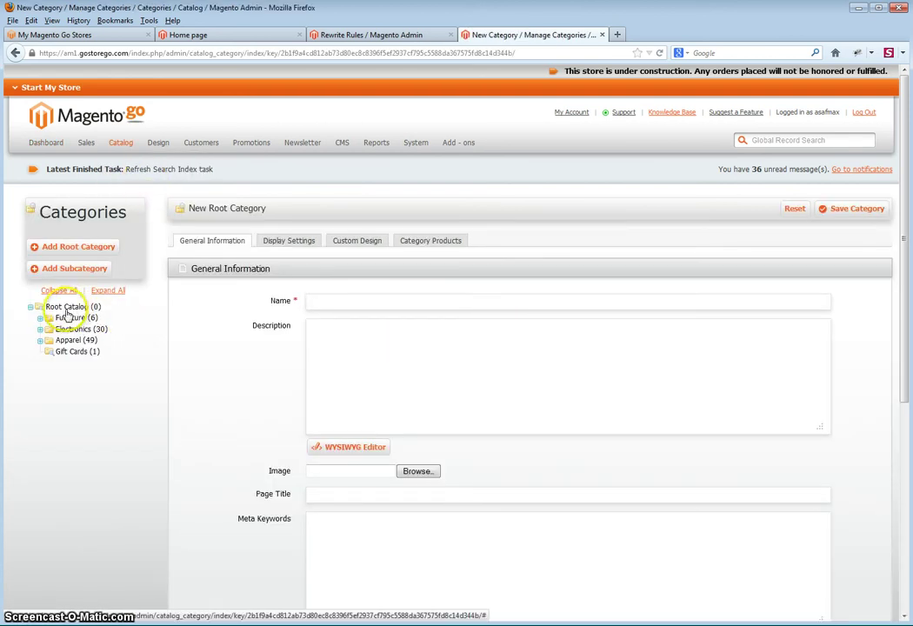
Add an active subcategory named Home under Root Catalog.
{"action": "left_click", "coordinate": [65, 308]}
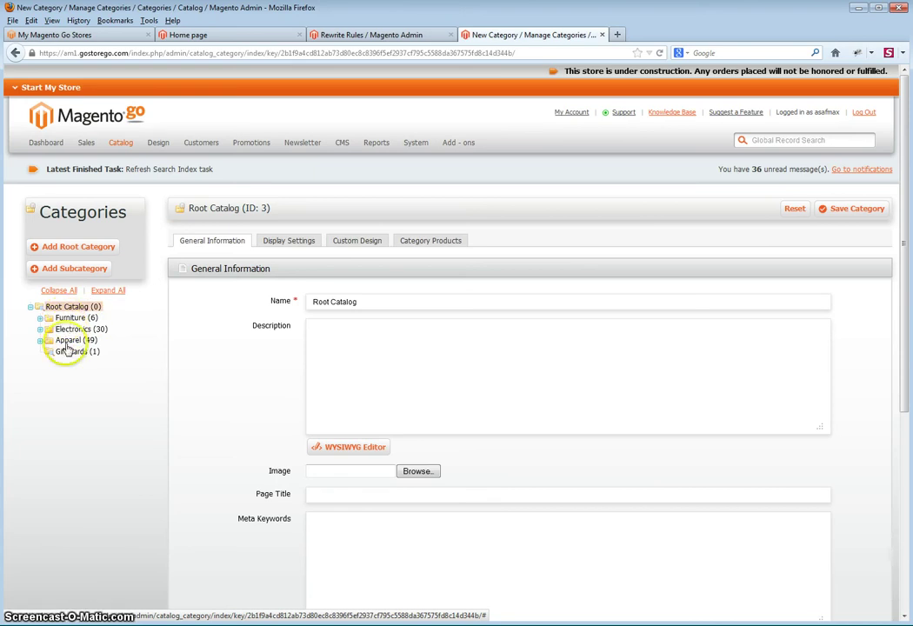
{"action": "left_click", "coordinate": [61, 273]}
{"action": "left_click", "coordinate": [321, 308]}
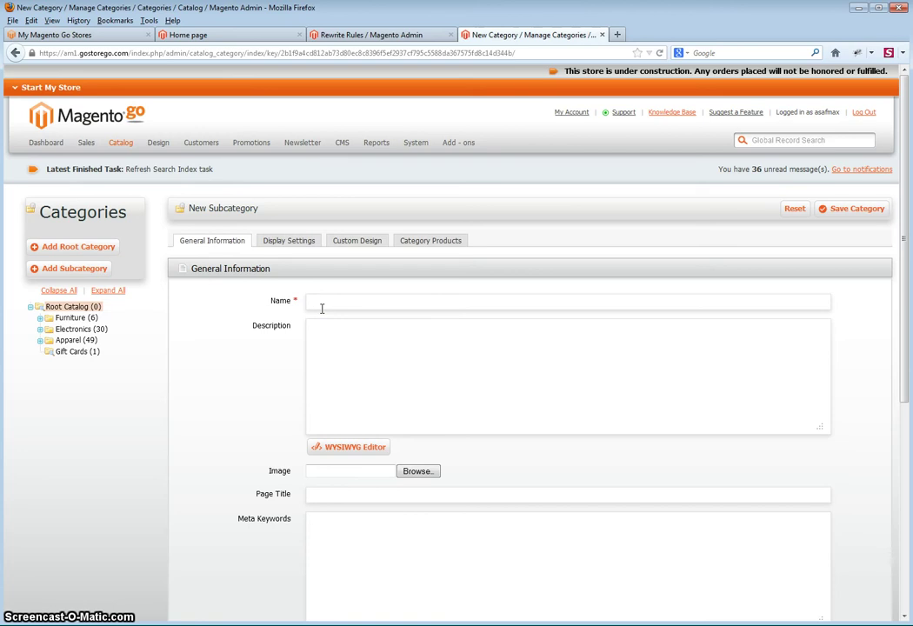
{"action": "type", "text": "H"}
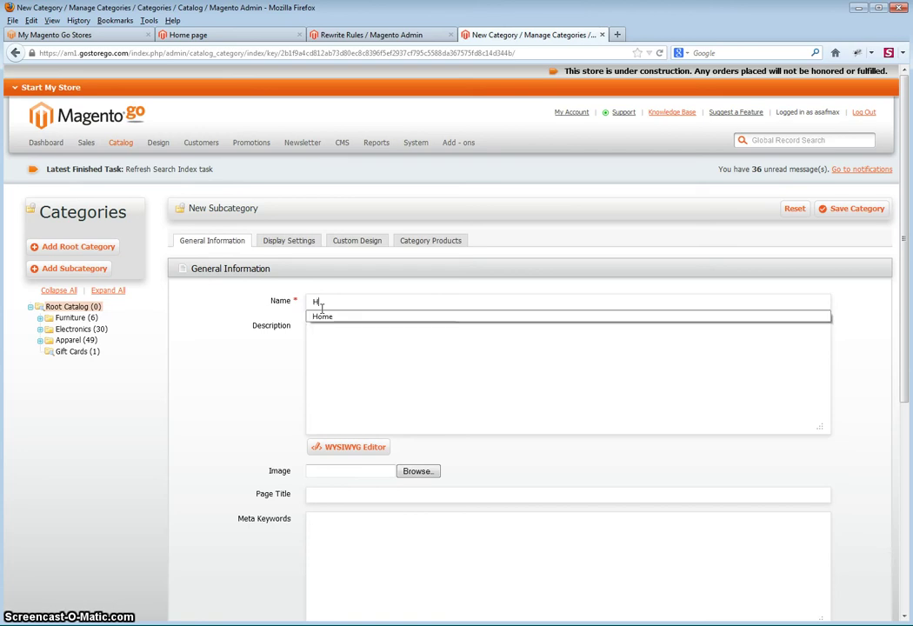
{"action": "left_click", "coordinate": [320, 316]}
{"action": "scroll", "coordinate": [248, 400], "scroll_direction": "down", "scroll_amount": 3}
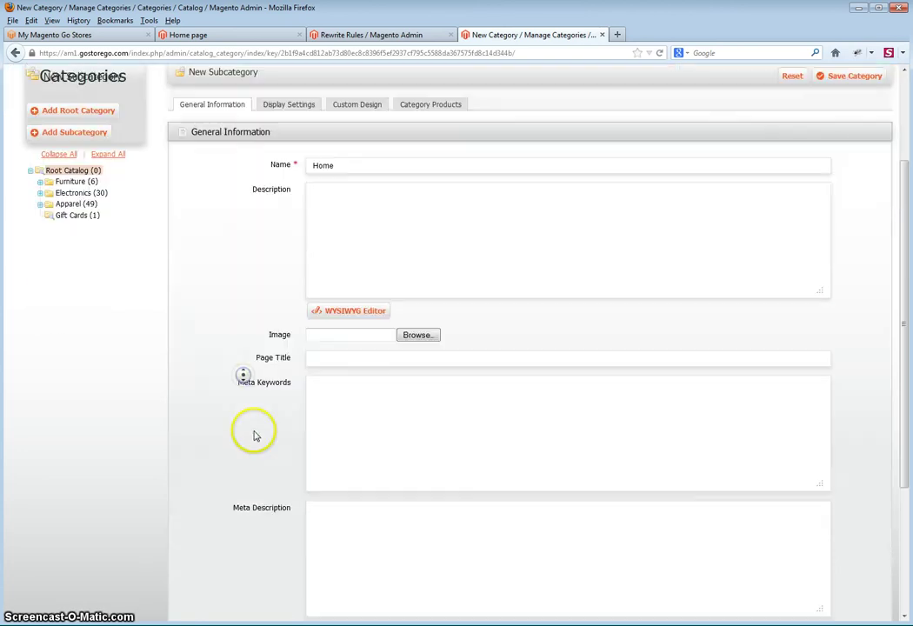
{"action": "scroll", "coordinate": [254, 435], "scroll_direction": "down", "scroll_amount": 4}
{"action": "left_click", "coordinate": [317, 442]}
{"action": "left_click", "coordinate": [323, 454]}
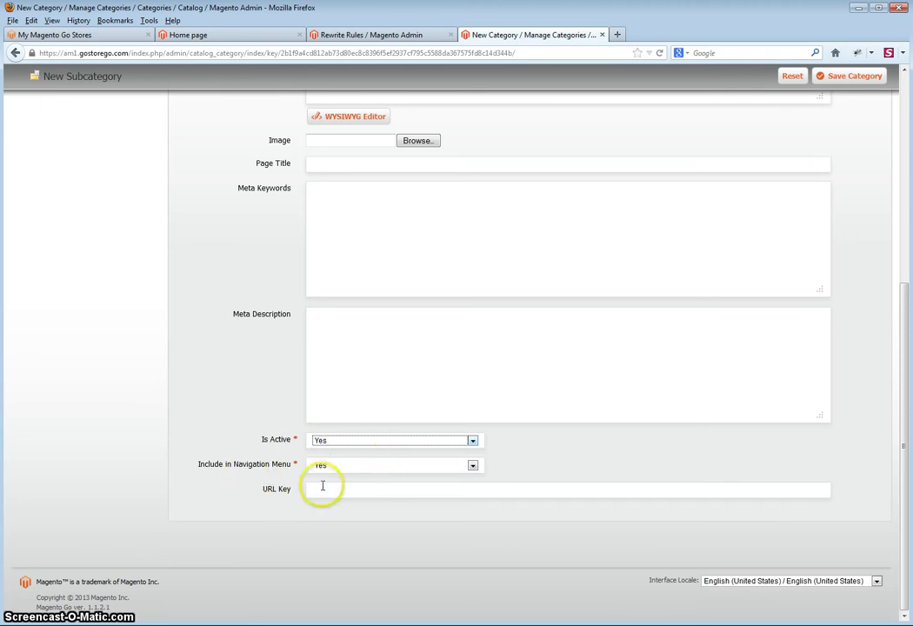
Give the Home category the URL key myhome and save it.
{"action": "left_click", "coordinate": [320, 489]}
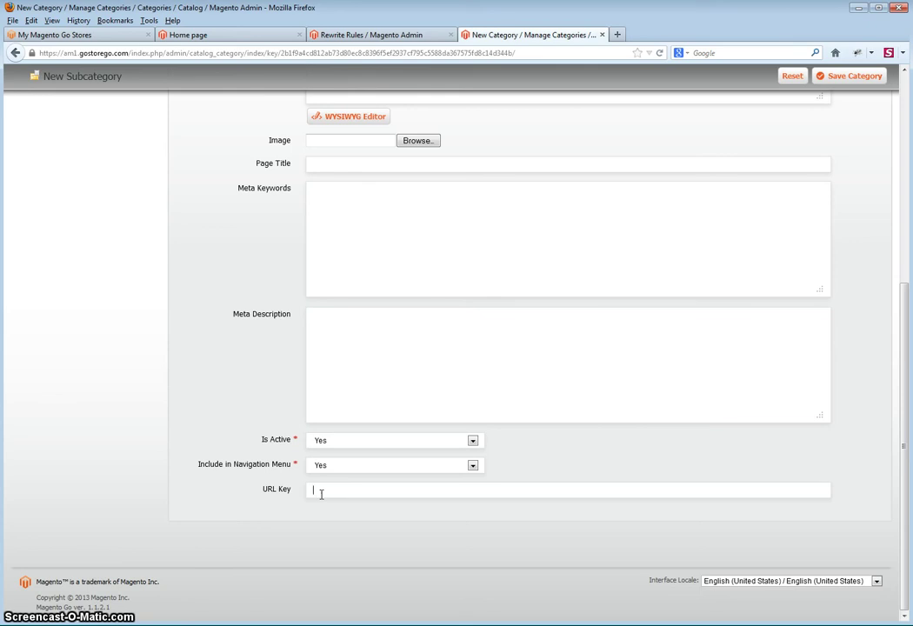
{"action": "type", "text": "Home"}
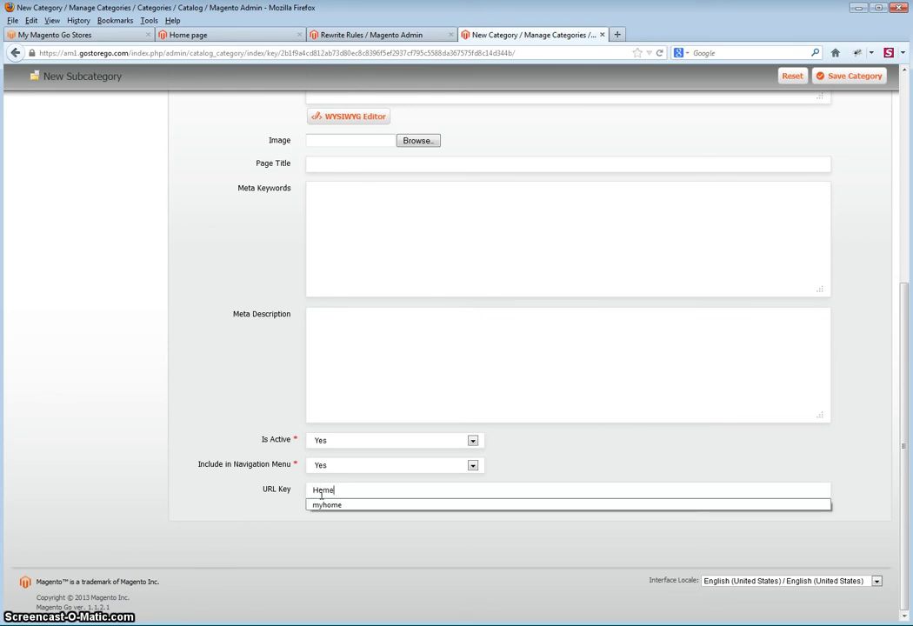
{"action": "key", "text": "Down"}
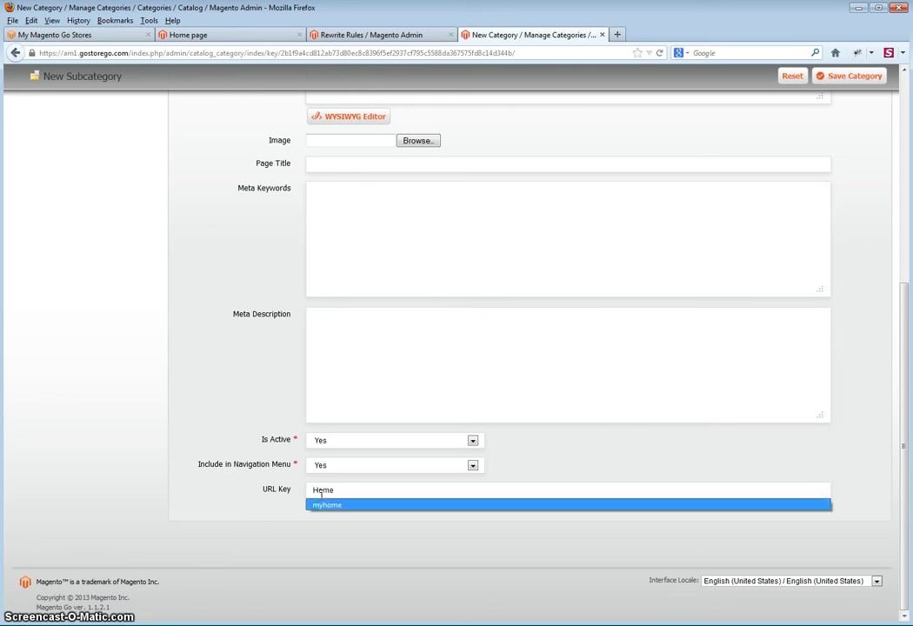
{"action": "key", "text": "Return"}
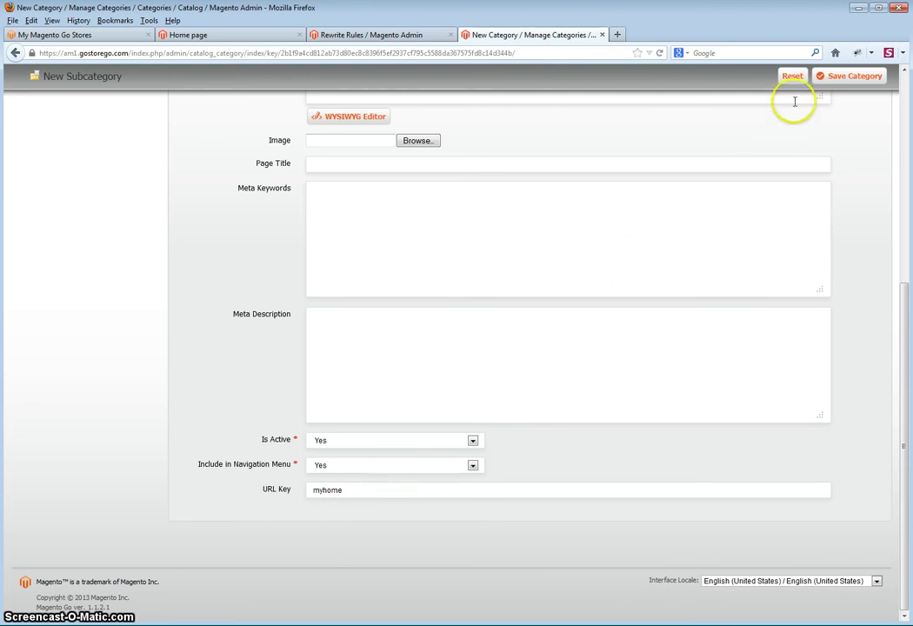
{"action": "left_click", "coordinate": [855, 79]}
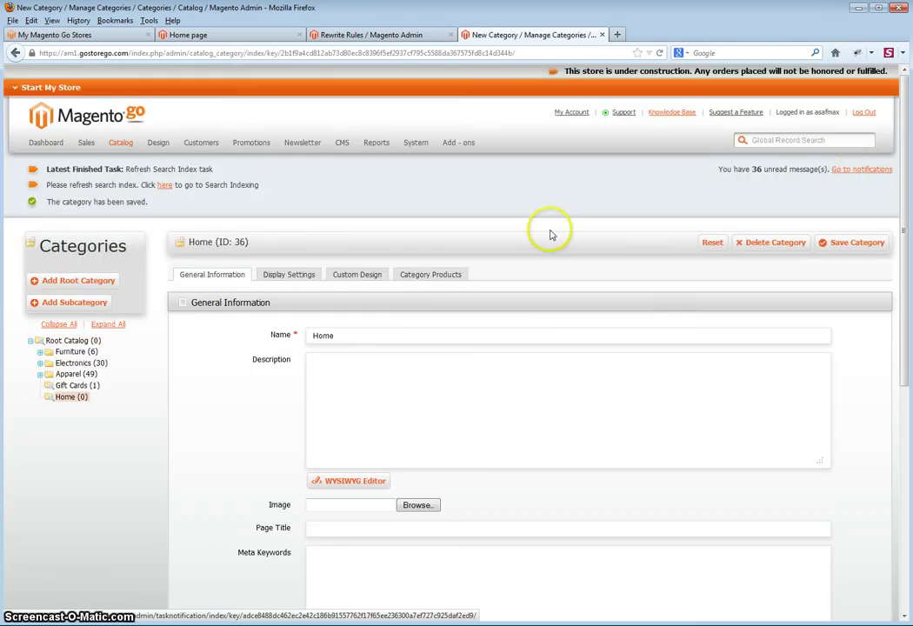
Queue a search index refresh via the notice link, then return to the storefront home page.
{"action": "mouse_move", "coordinate": [149, 162]}
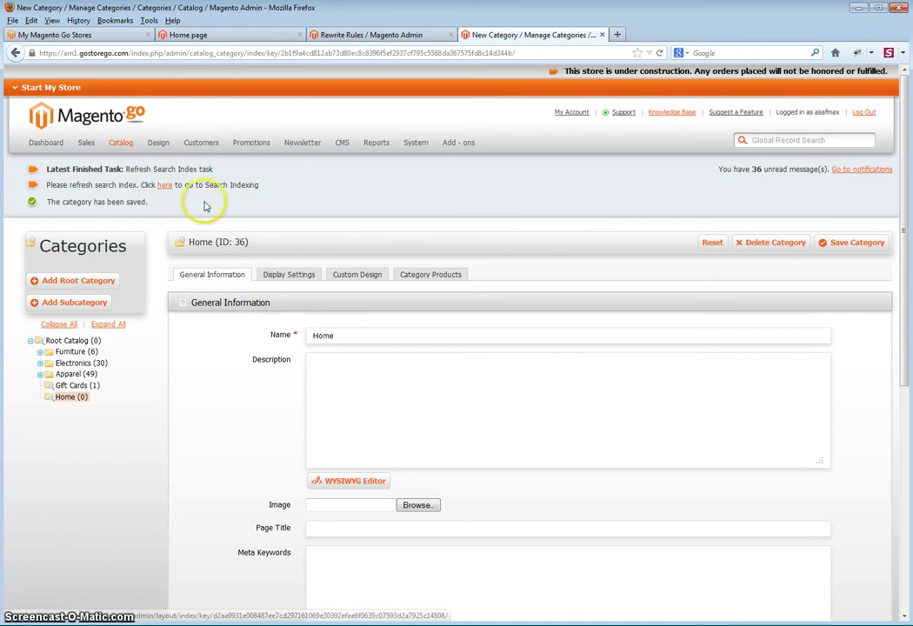
{"action": "left_click", "coordinate": [164, 187]}
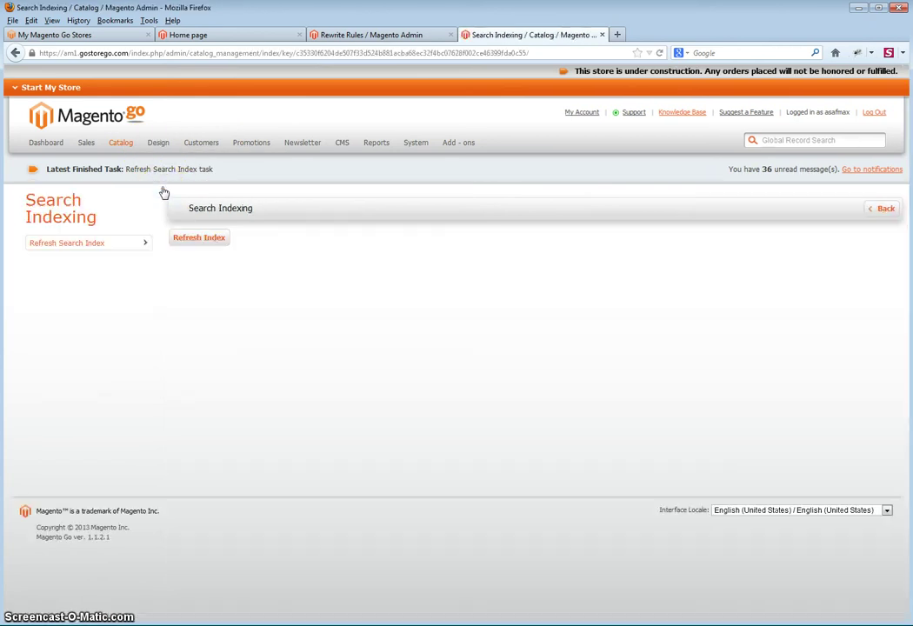
{"action": "left_click", "coordinate": [188, 241]}
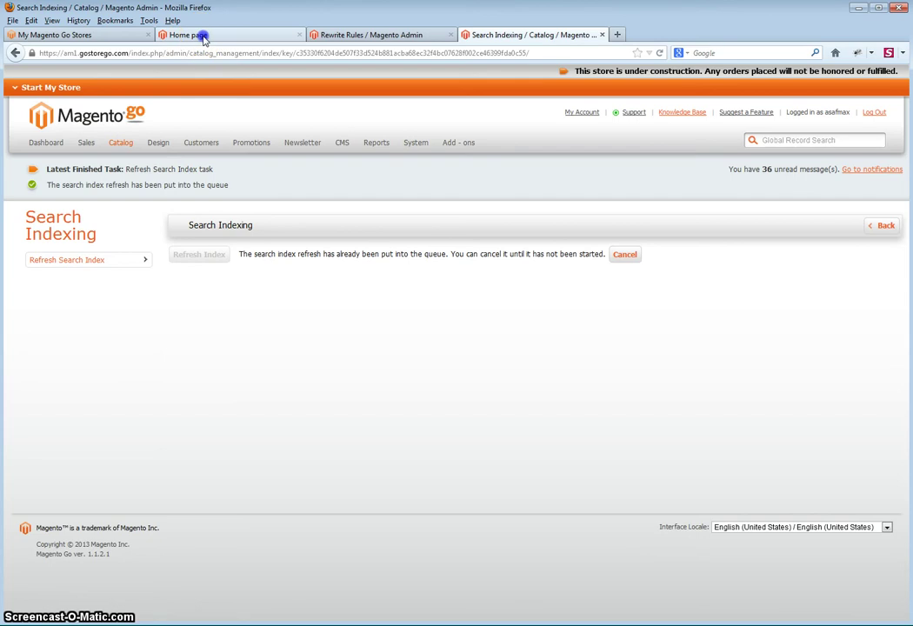
{"action": "left_click", "coordinate": [201, 36]}
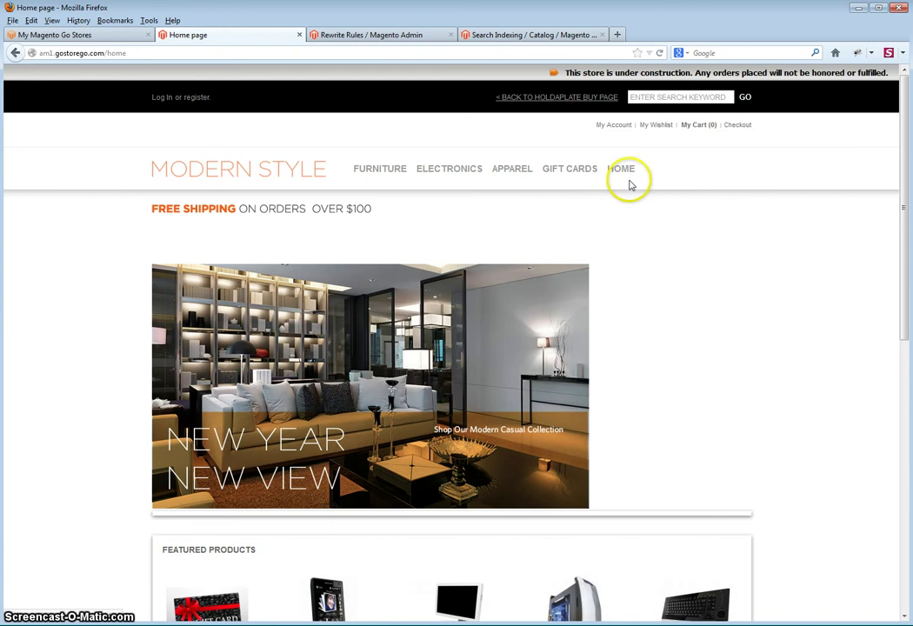
Check that HOME opens the myhome.html page, then return to Catalog > Manage Categories.
{"action": "left_click", "coordinate": [625, 173]}
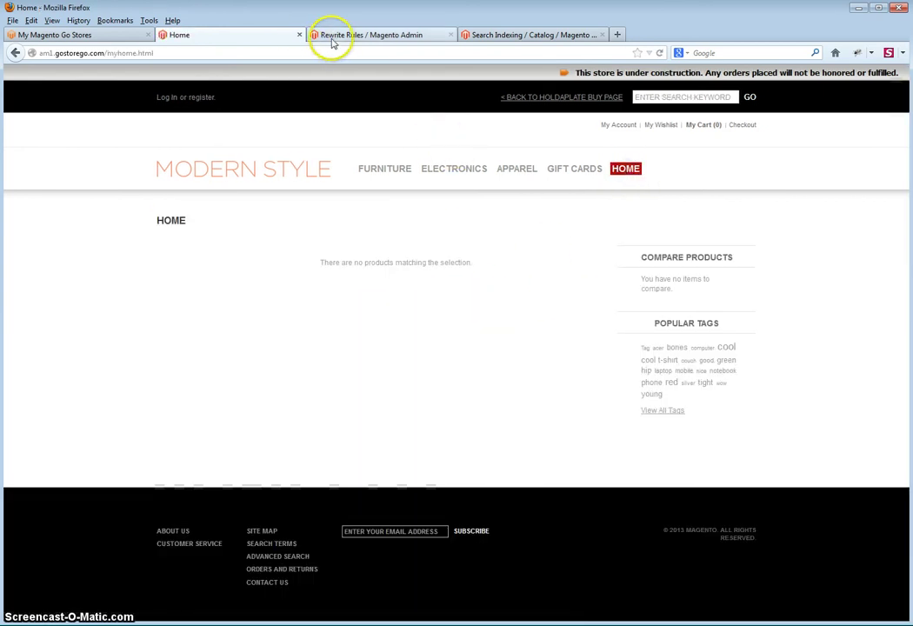
{"action": "left_click", "coordinate": [483, 39]}
{"action": "mouse_move", "coordinate": [128, 146]}
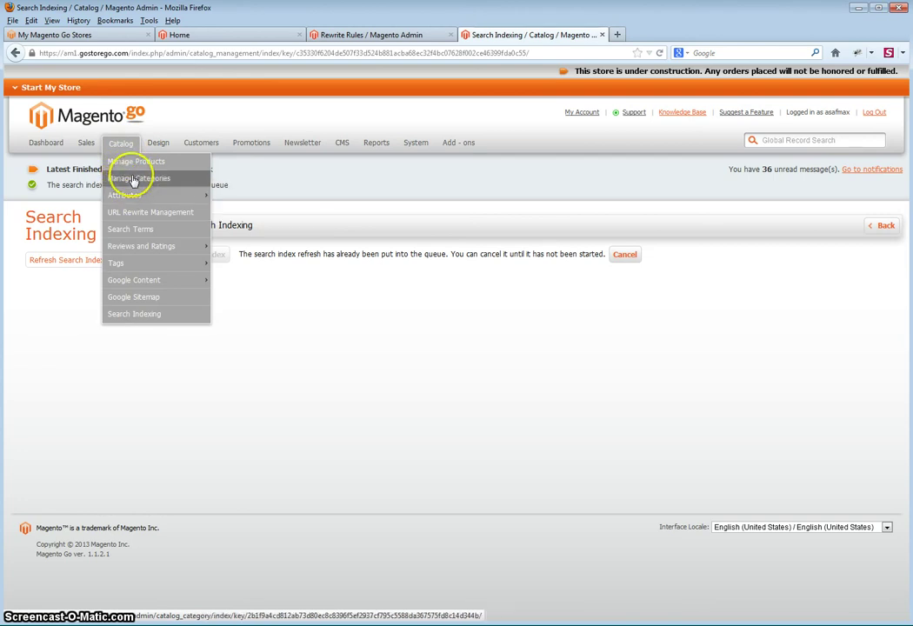
{"action": "left_click", "coordinate": [133, 179]}
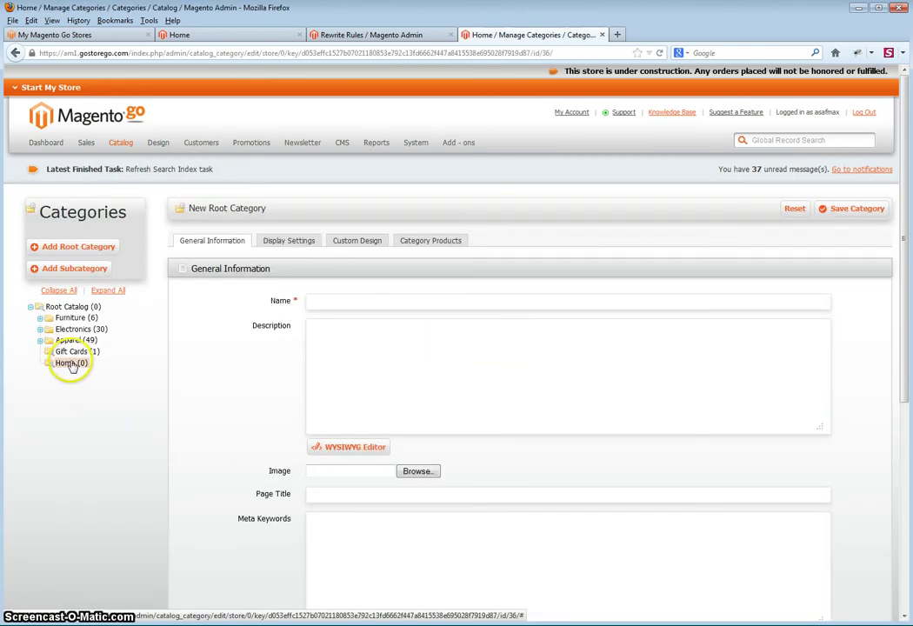
Note the Home category's ID 36, then head to CMS > Pages from the Rewrite Rules tab.
{"action": "left_click", "coordinate": [69, 364]}
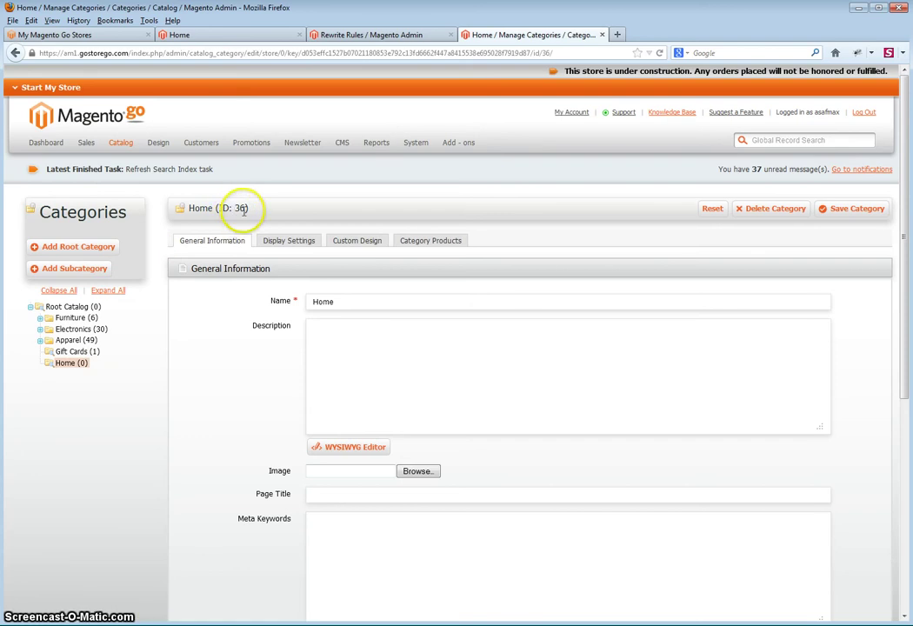
{"action": "double_click", "coordinate": [240, 208]}
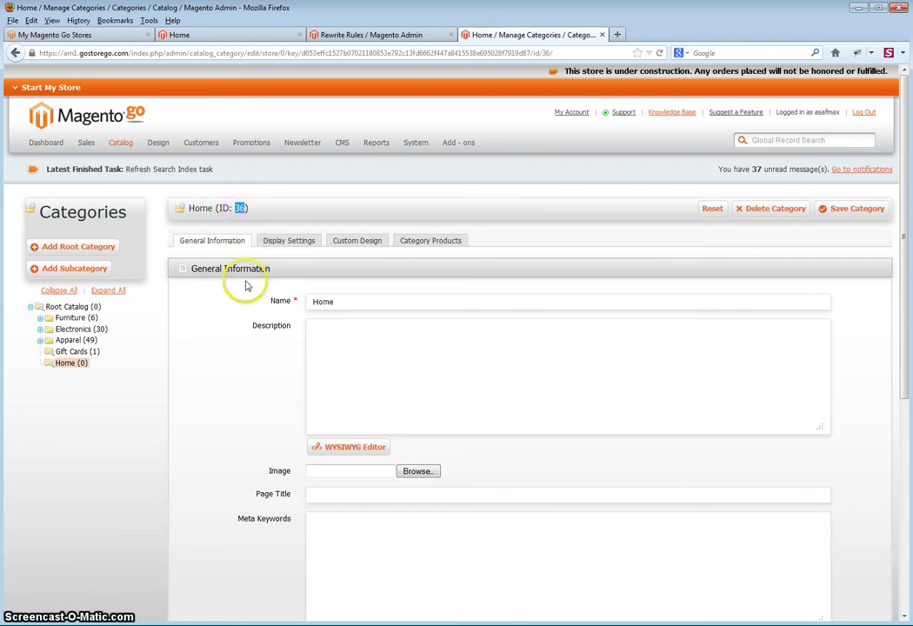
{"action": "left_click", "coordinate": [233, 330]}
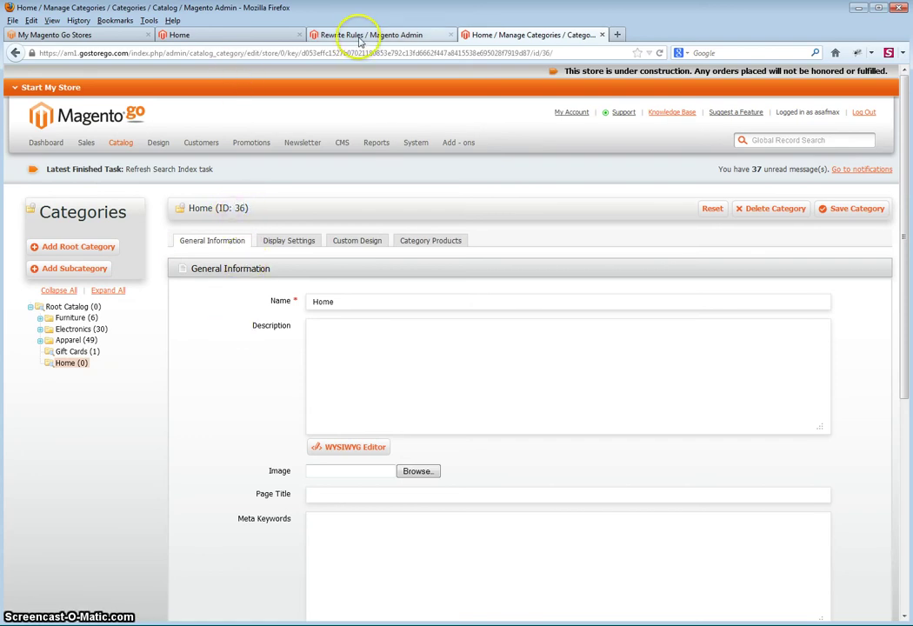
{"action": "left_click", "coordinate": [356, 35]}
{"action": "mouse_move", "coordinate": [337, 156]}
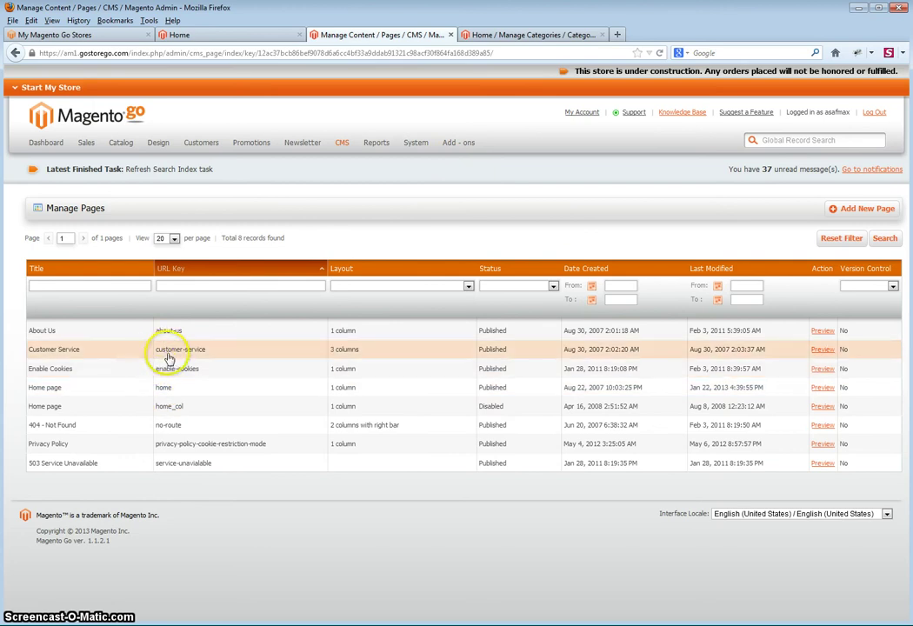
Clear the stray selection on the CMS pages list and open Catalog > URL Rewrite Management.
{"action": "left_click_drag", "start_coordinate": [211, 350], "coordinate": [171, 492]}
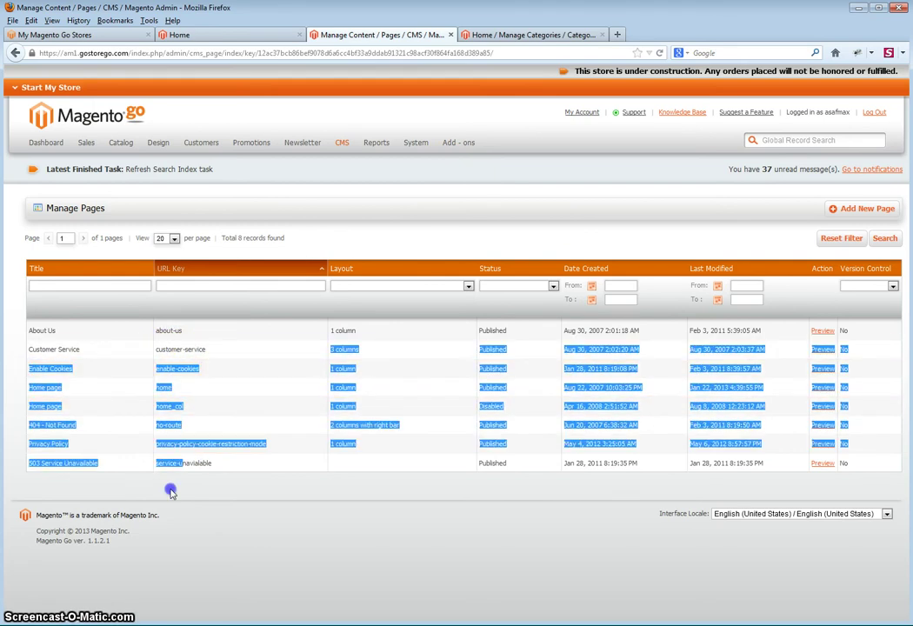
{"action": "left_click", "coordinate": [171, 492]}
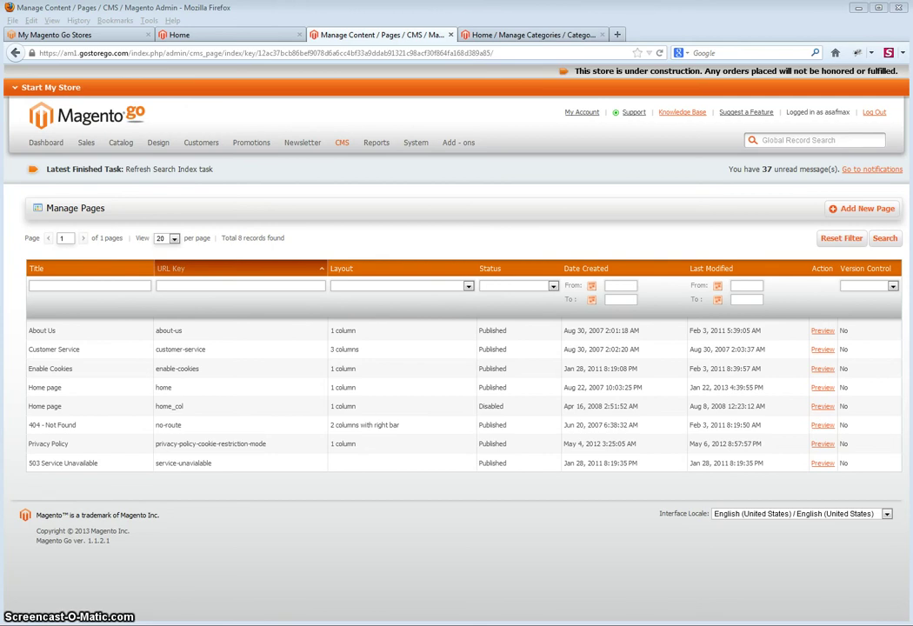
{"action": "left_click", "coordinate": [185, 573]}
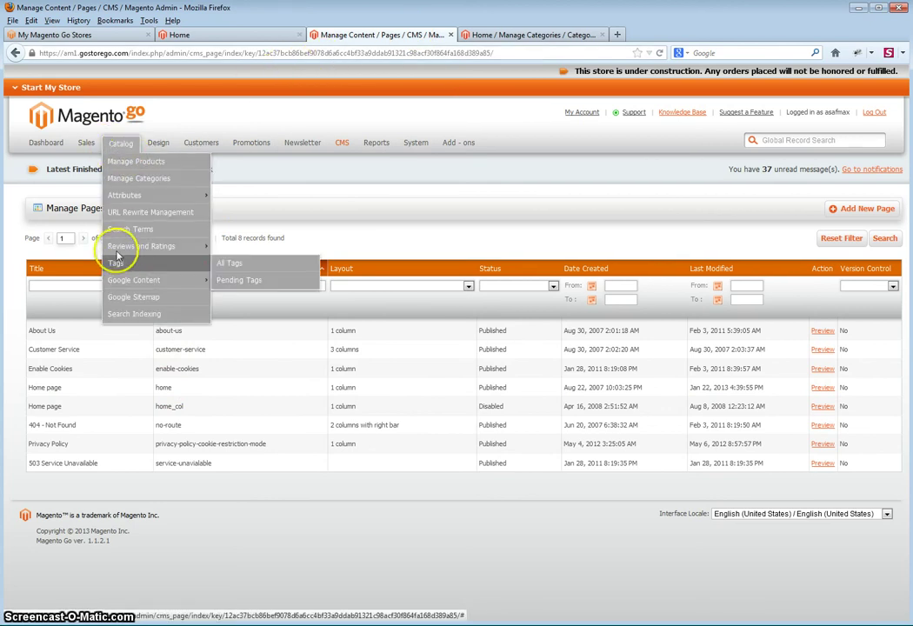
{"action": "left_click", "coordinate": [123, 217]}
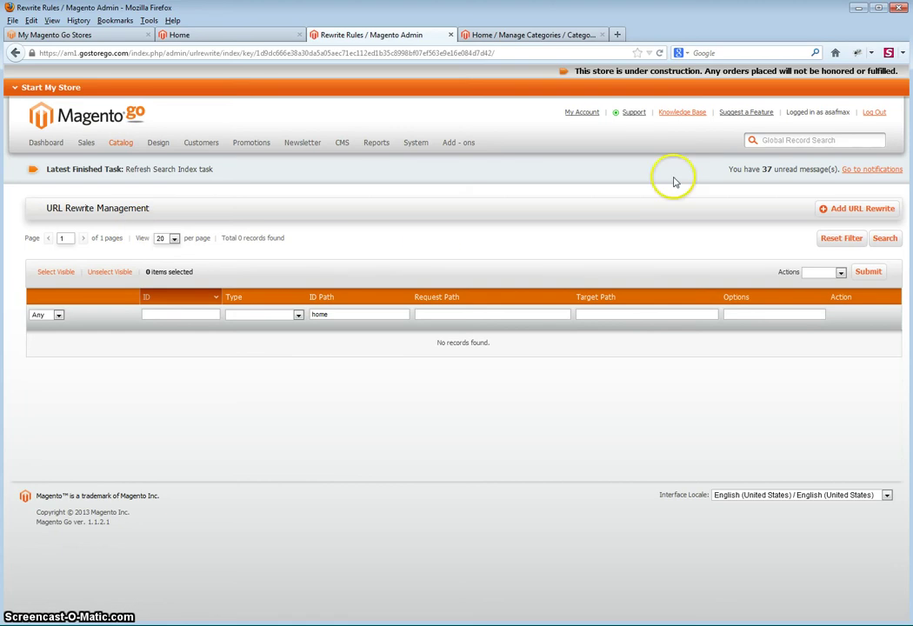
Filter rewrites by ID Path 36 and open the myhome.html rewrite for editing.
{"action": "left_click", "coordinate": [326, 319]}
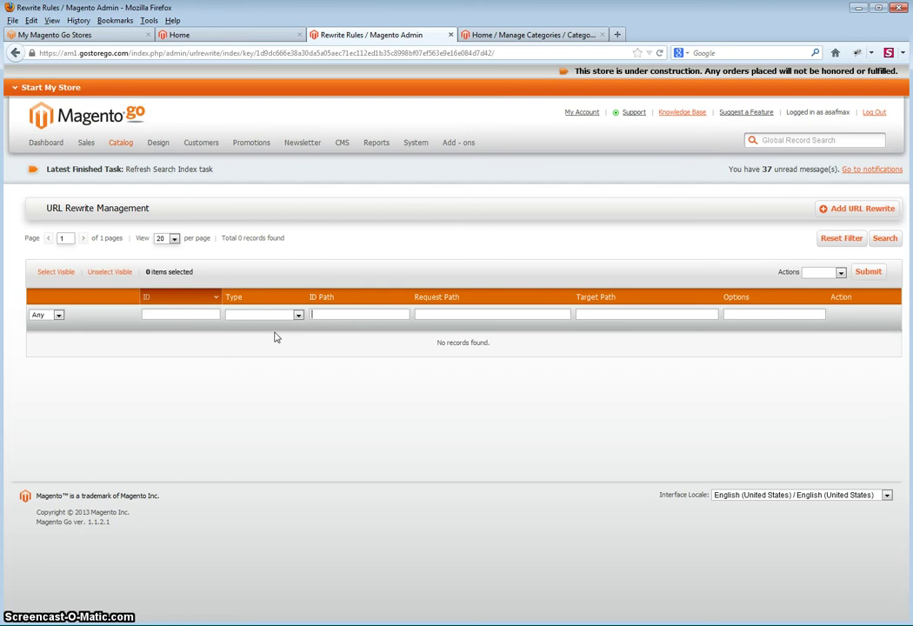
{"action": "key", "text": "Return"}
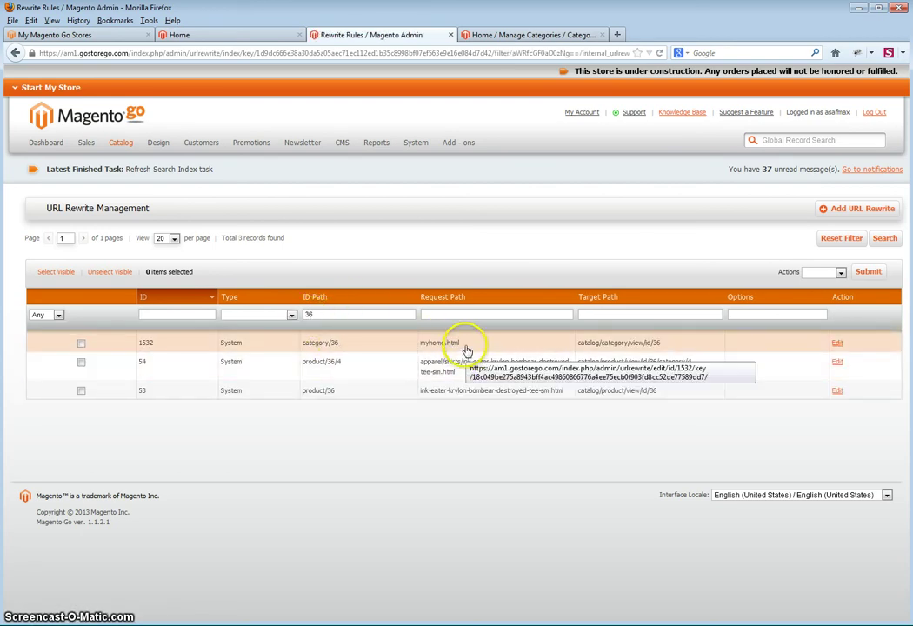
{"action": "left_click", "coordinate": [467, 349]}
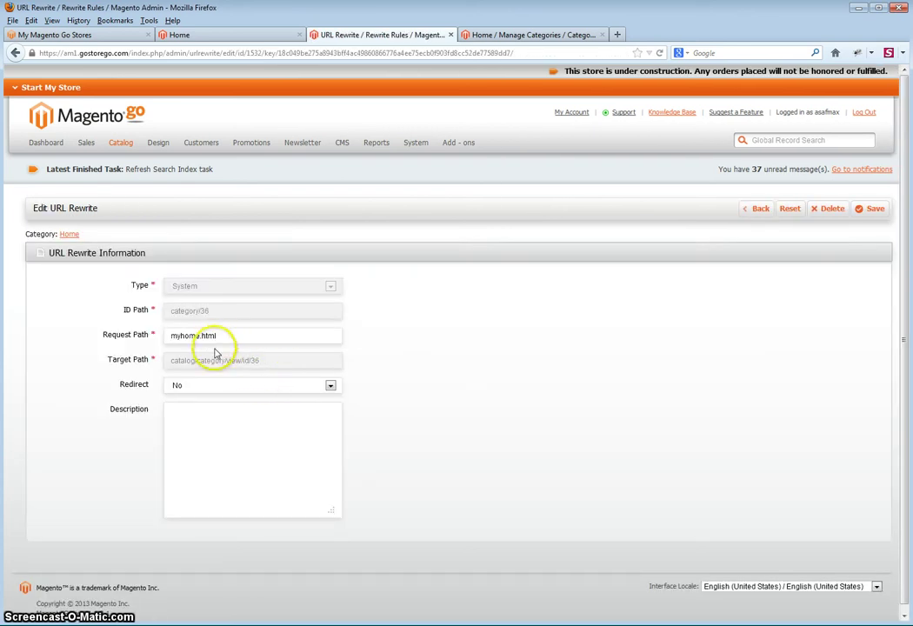
Enter catalog/category/view/id/36 as the Description and copy that path.
{"action": "left_click", "coordinate": [237, 360]}
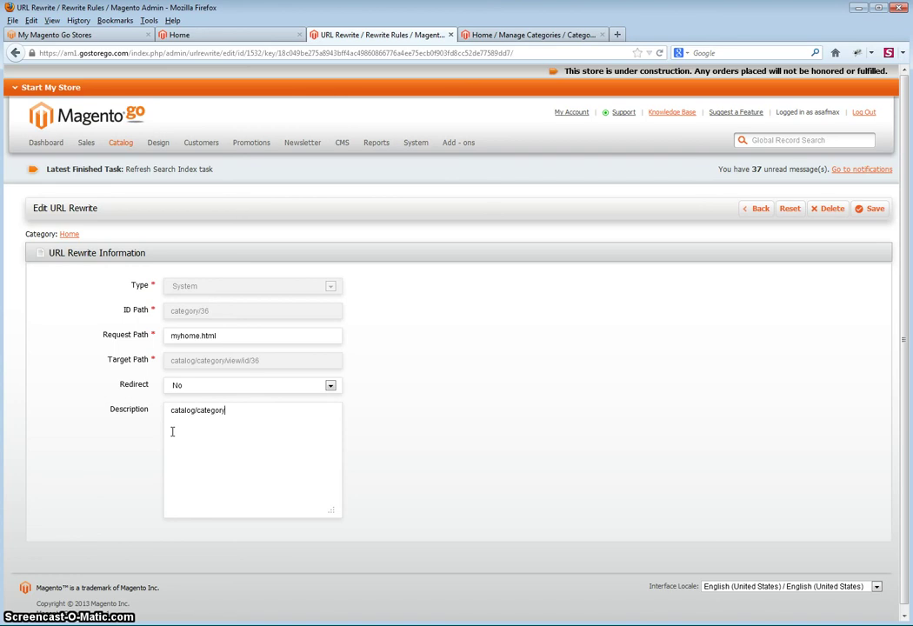
{"action": "type", "text": "/view/id/36"}
{"action": "left_click_drag", "start_coordinate": [275, 408], "coordinate": [119, 423]}
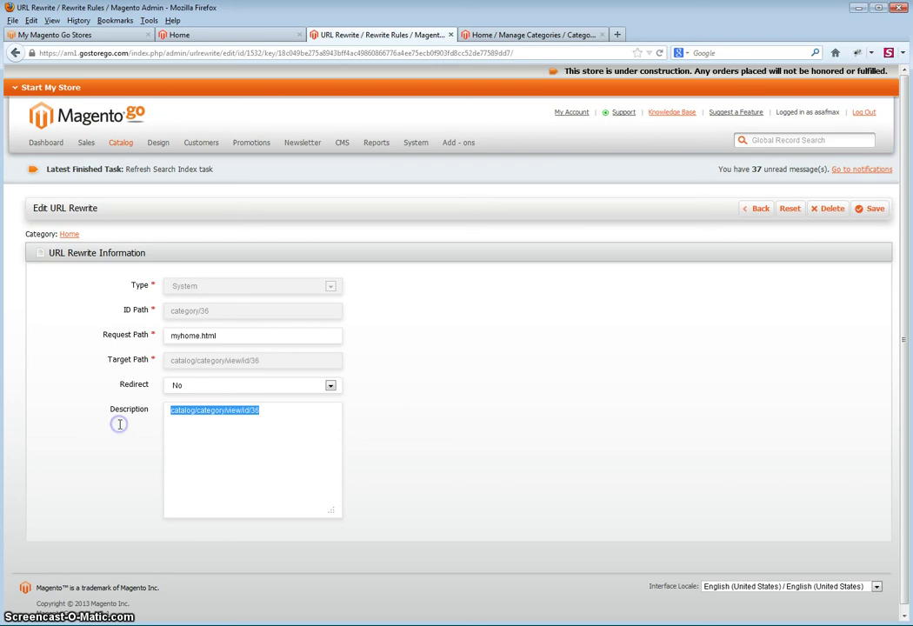
{"action": "left_click", "coordinate": [185, 439]}
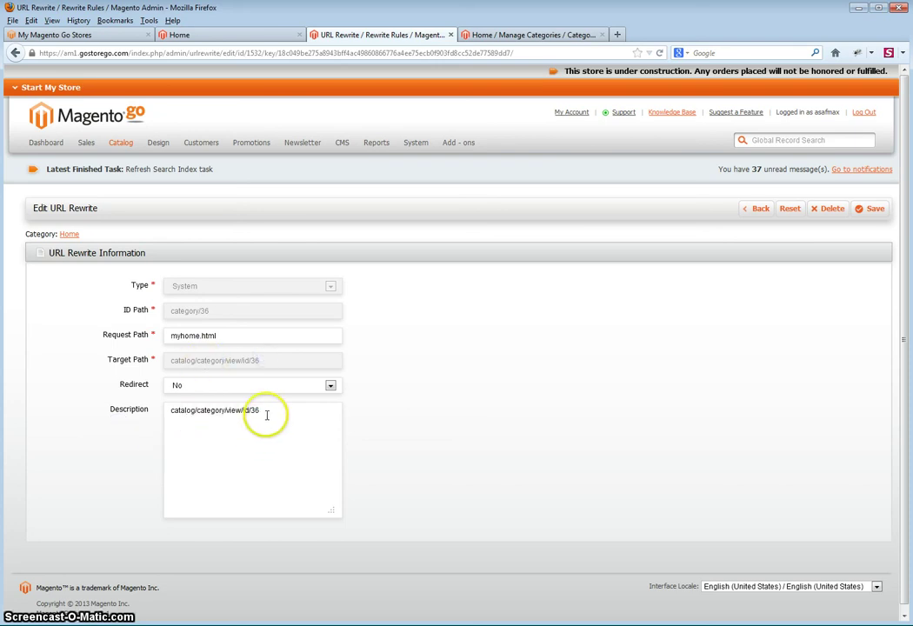
{"action": "left_click_drag", "start_coordinate": [267, 413], "coordinate": [164, 426]}
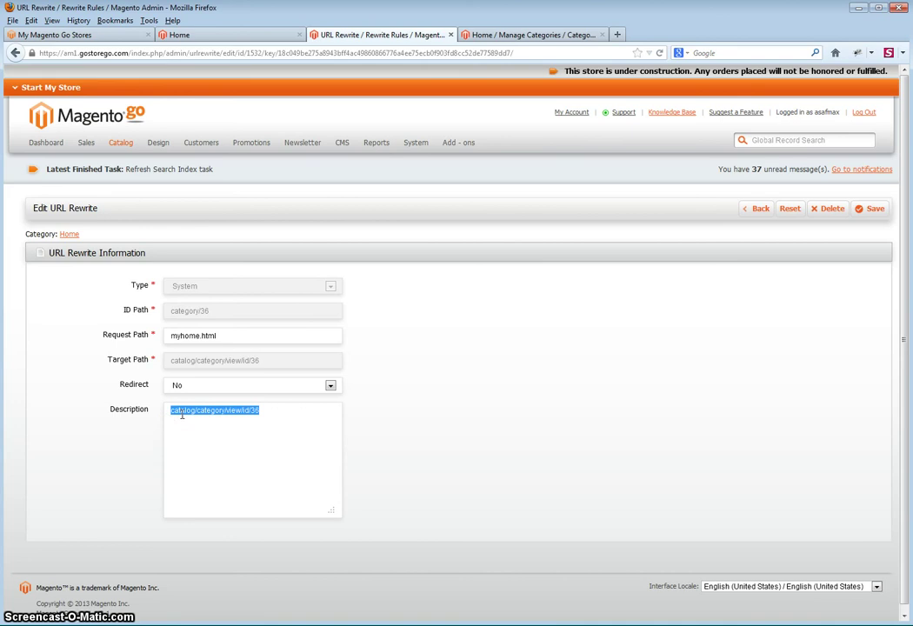
{"action": "right_click", "coordinate": [182, 416]}
{"action": "left_click", "coordinate": [209, 436]}
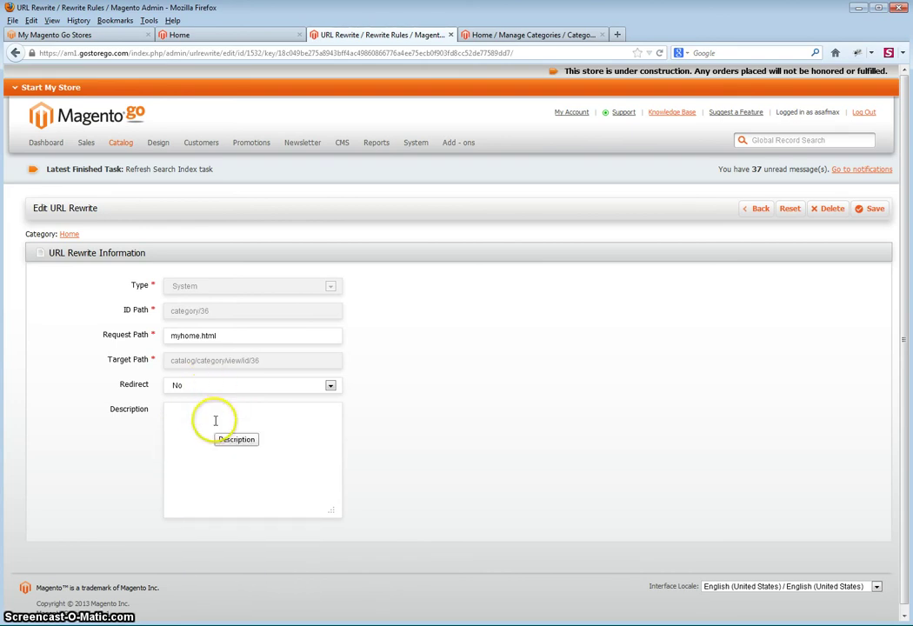
{"action": "left_click", "coordinate": [214, 421]}
{"action": "key", "text": "ctrl+v"}
{"action": "double_click", "coordinate": [254, 410]}
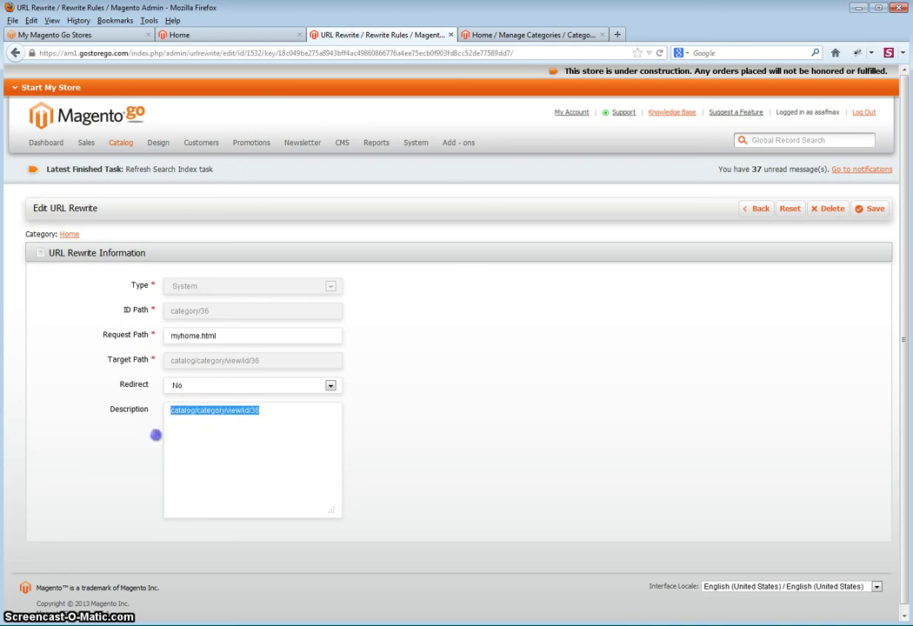
{"action": "right_click", "coordinate": [194, 413]}
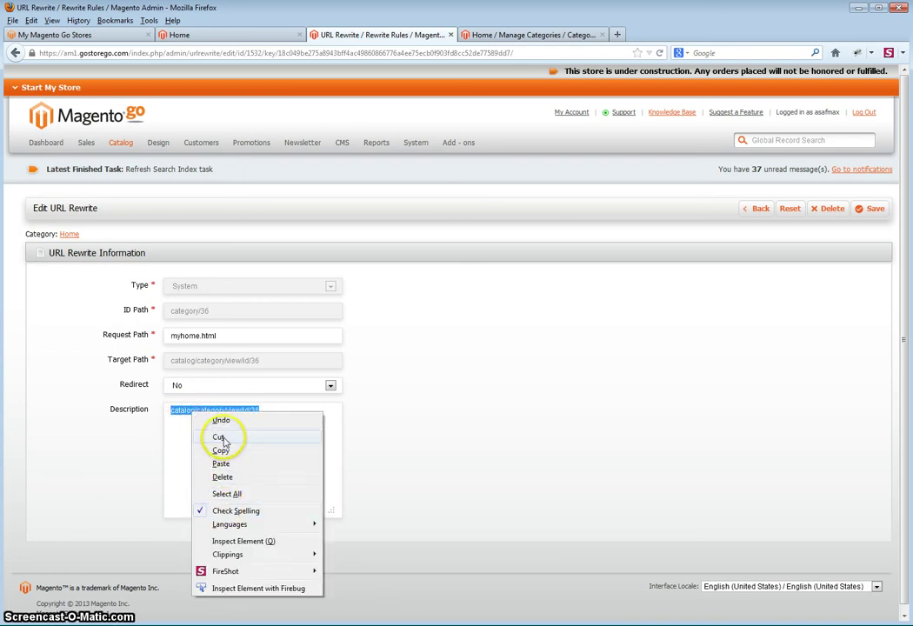
{"action": "left_click", "coordinate": [224, 451]}
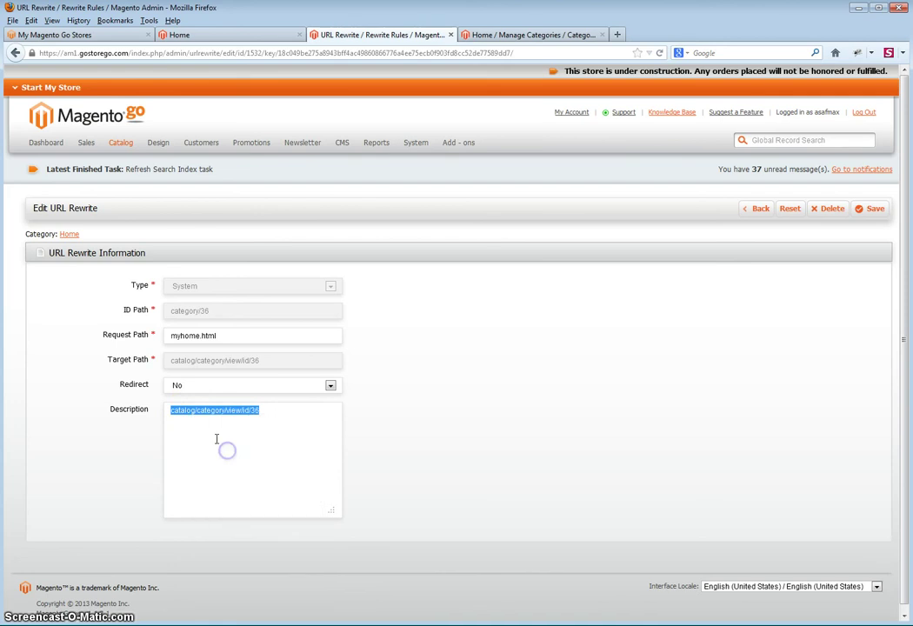
Set the redirect to Permanent (301) and save the myhome.html rewrite.
{"action": "left_click", "coordinate": [212, 385]}
{"action": "left_click", "coordinate": [216, 416]}
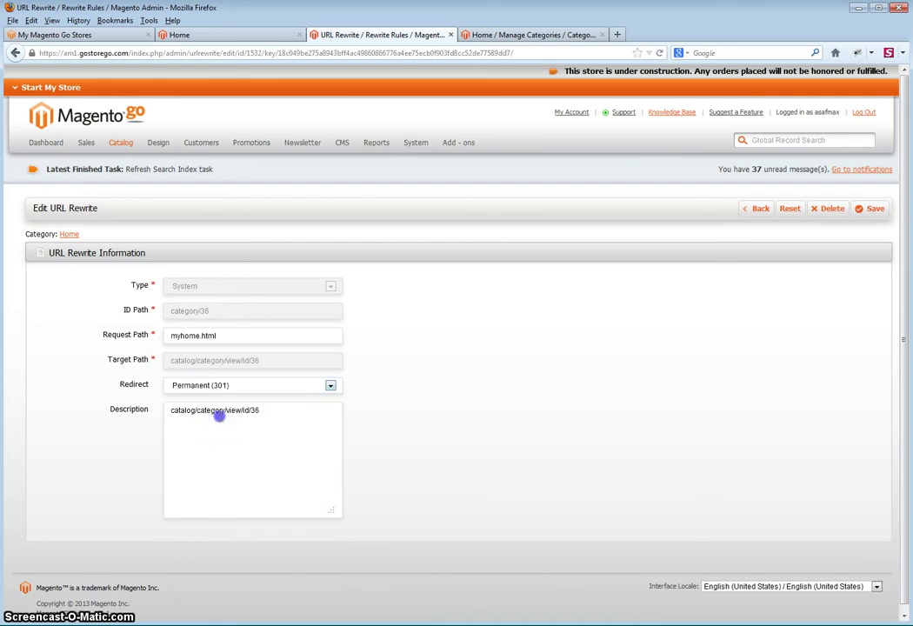
{"action": "left_click", "coordinate": [872, 211]}
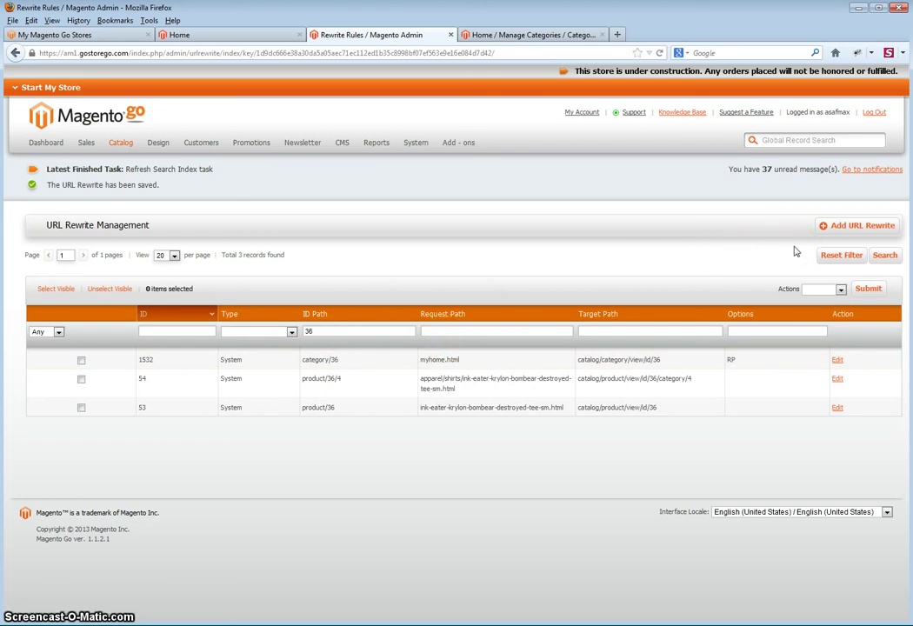
Start a new Custom URL rewrite with request path catalog/category/view/id/36 pasted in.
{"action": "left_click", "coordinate": [852, 227]}
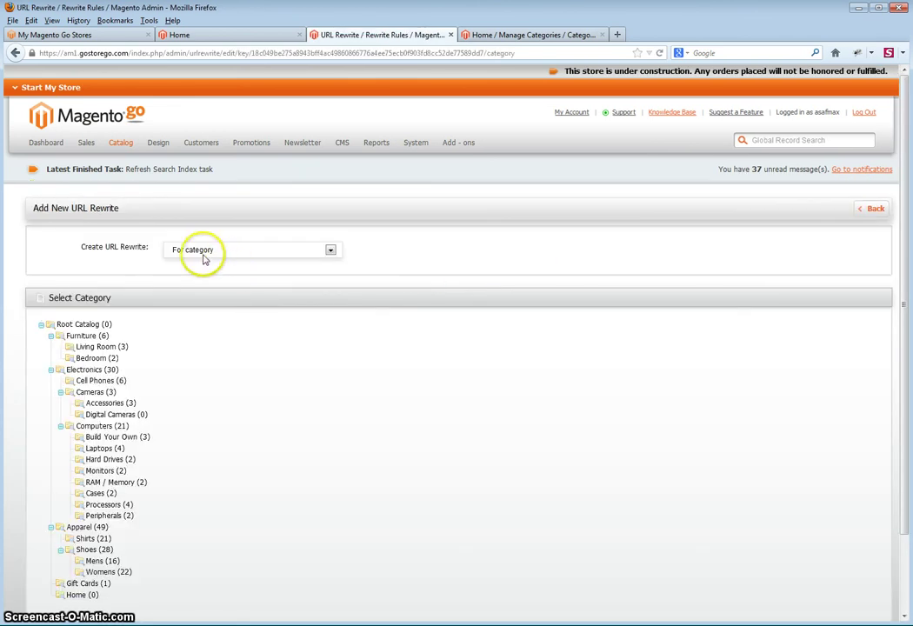
{"action": "left_click", "coordinate": [202, 256]}
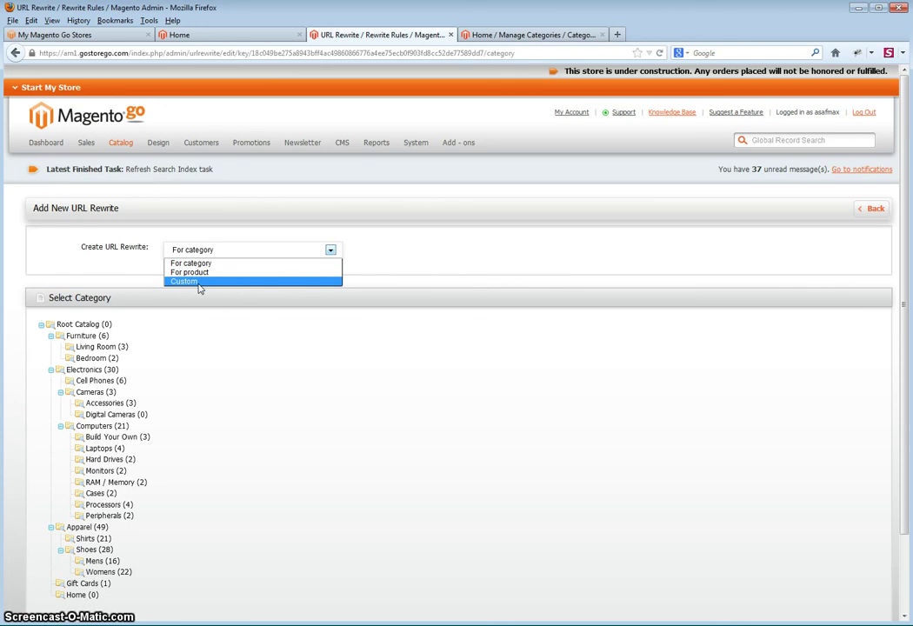
{"action": "left_click", "coordinate": [197, 283]}
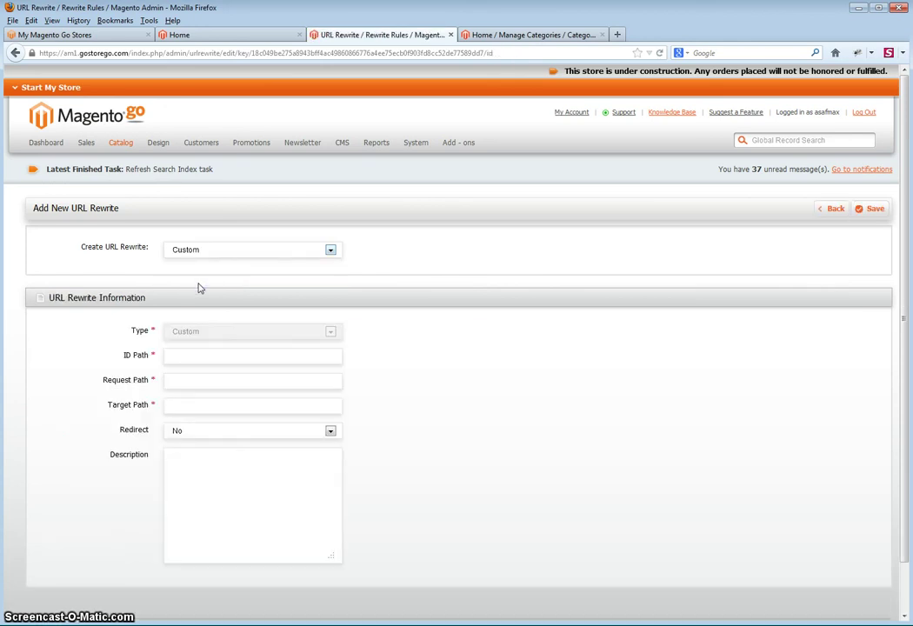
{"action": "left_click", "coordinate": [176, 380]}
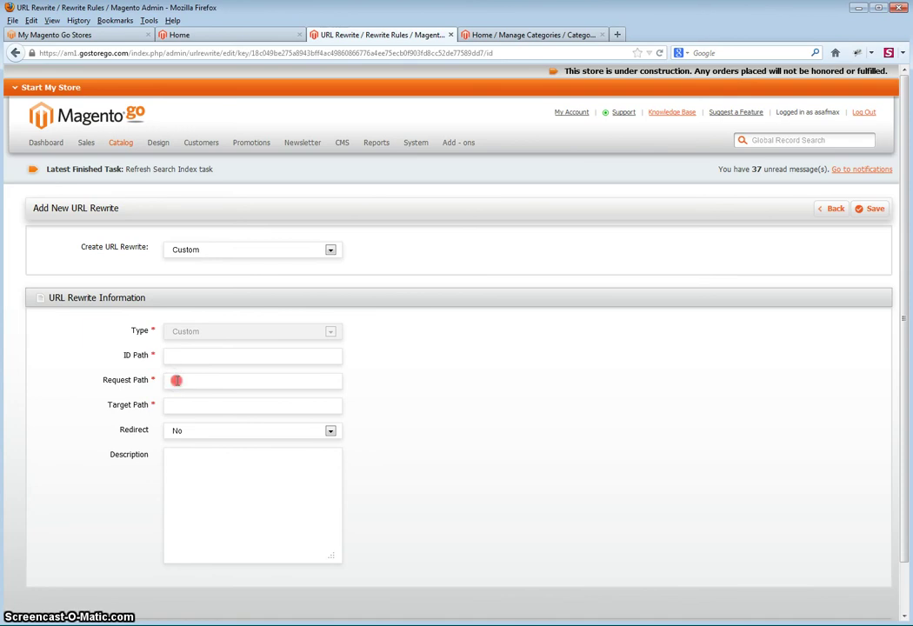
{"action": "right_click", "coordinate": [175, 380]}
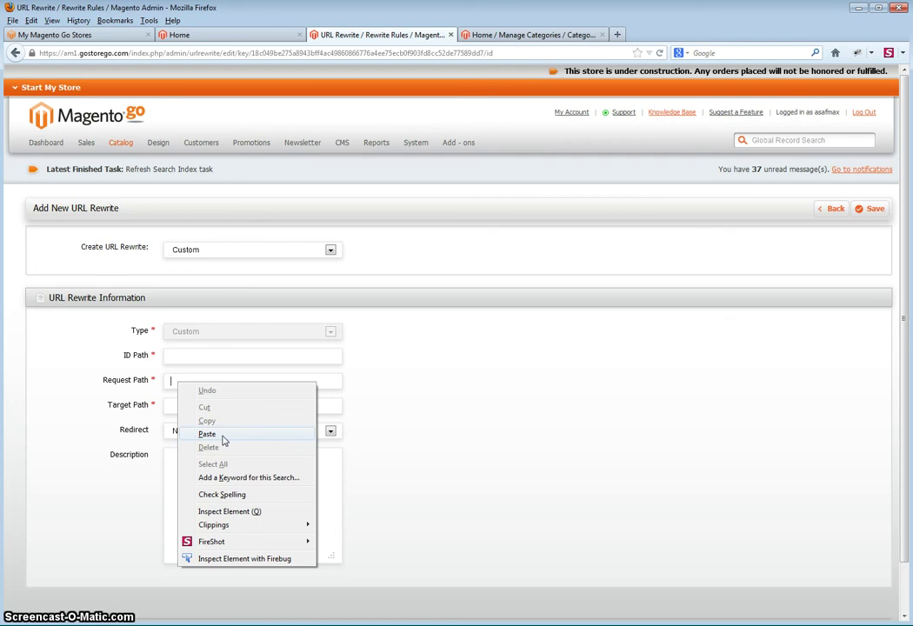
{"action": "left_click", "coordinate": [223, 435]}
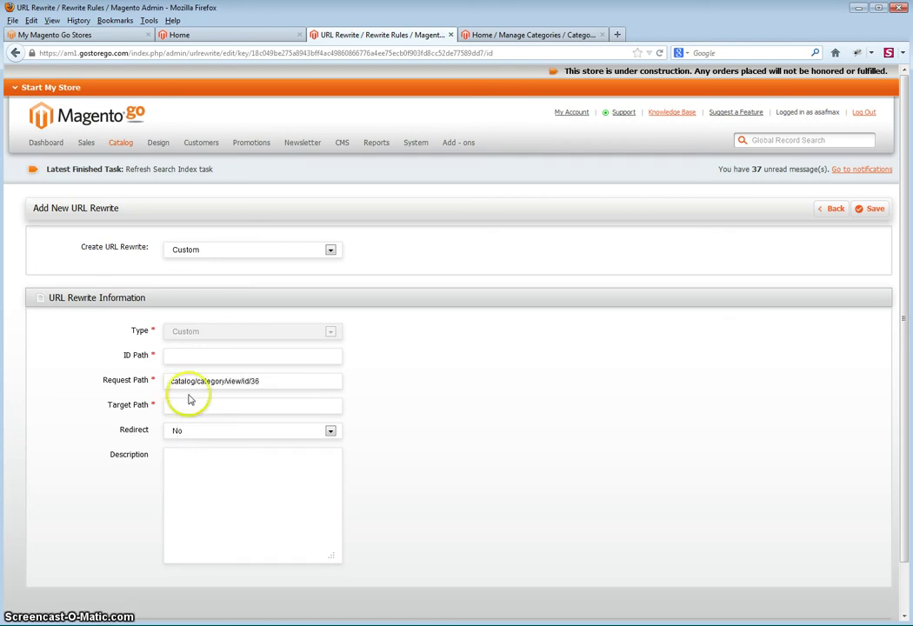
Set the ID path to myhomepage and the target path to home.
{"action": "left_click", "coordinate": [177, 358]}
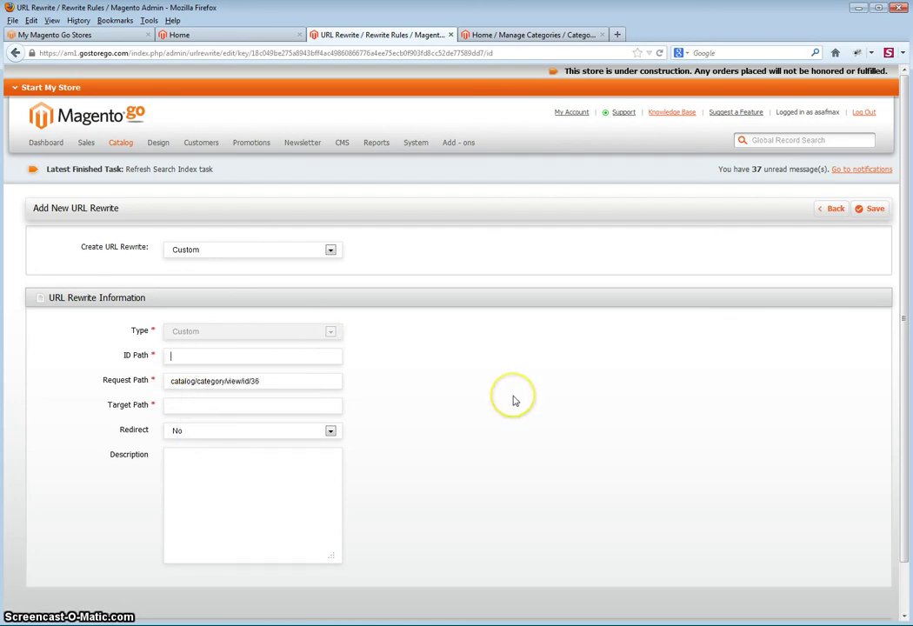
{"action": "type", "text": "myhom"}
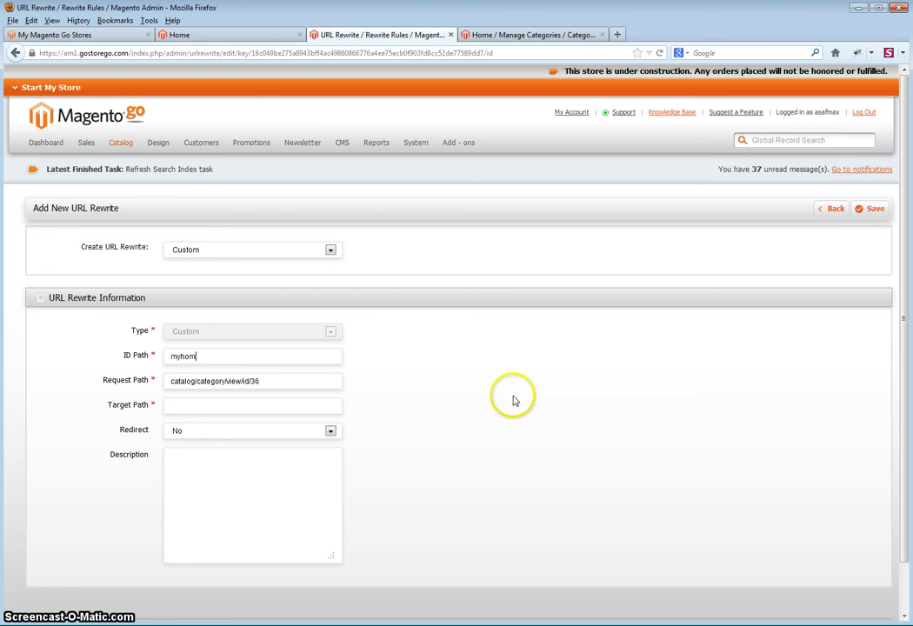
{"action": "type", "text": "epage"}
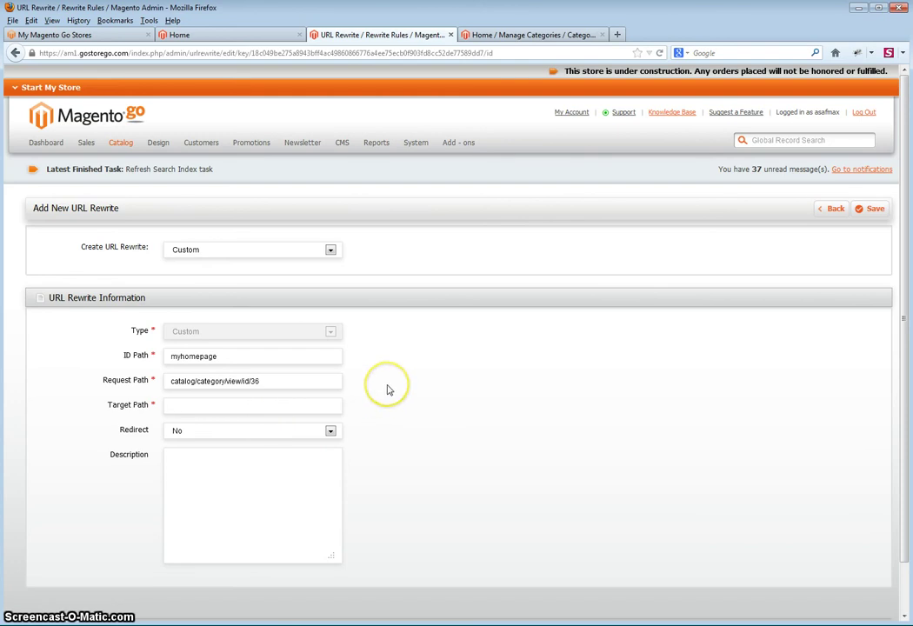
{"action": "type", "text": "h"}
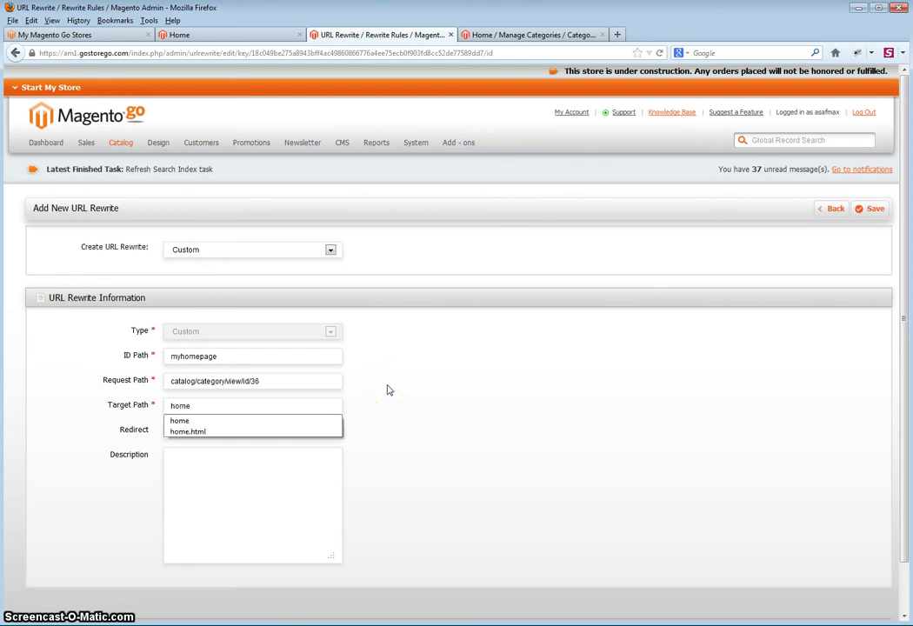
{"action": "key", "text": "Escape"}
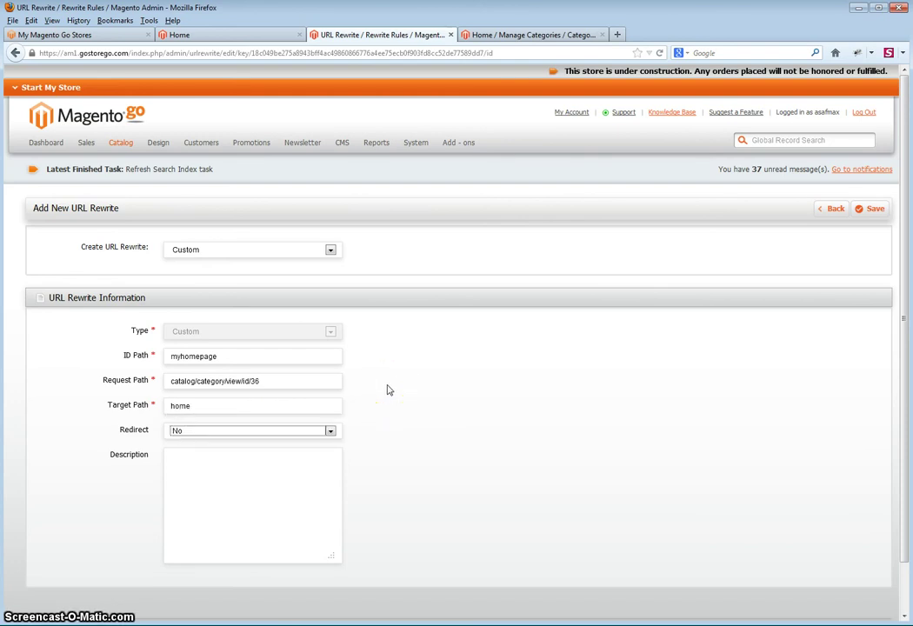
{"action": "left_click", "coordinate": [555, 35]}
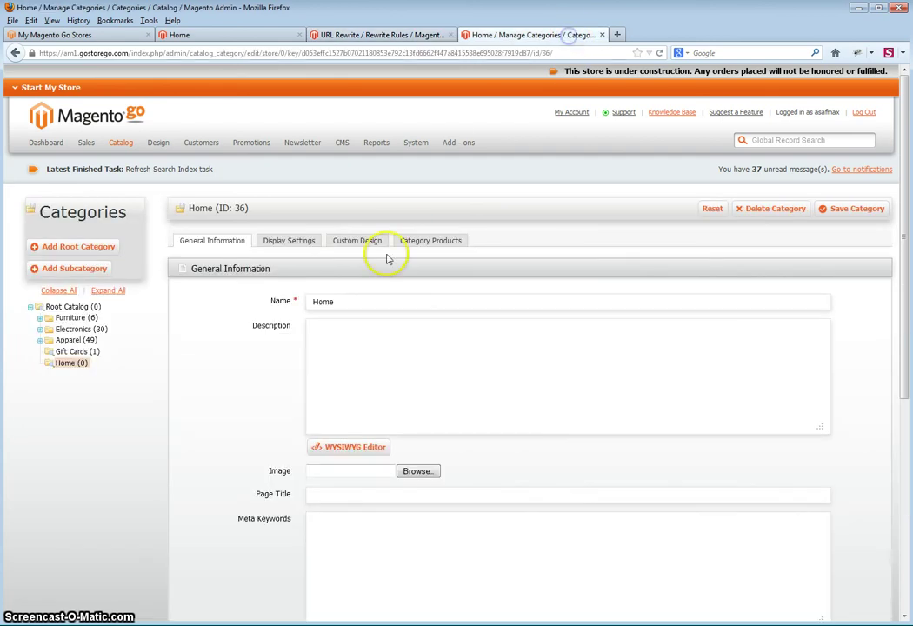
{"action": "mouse_move", "coordinate": [341, 143]}
{"action": "mouse_move", "coordinate": [346, 161]}
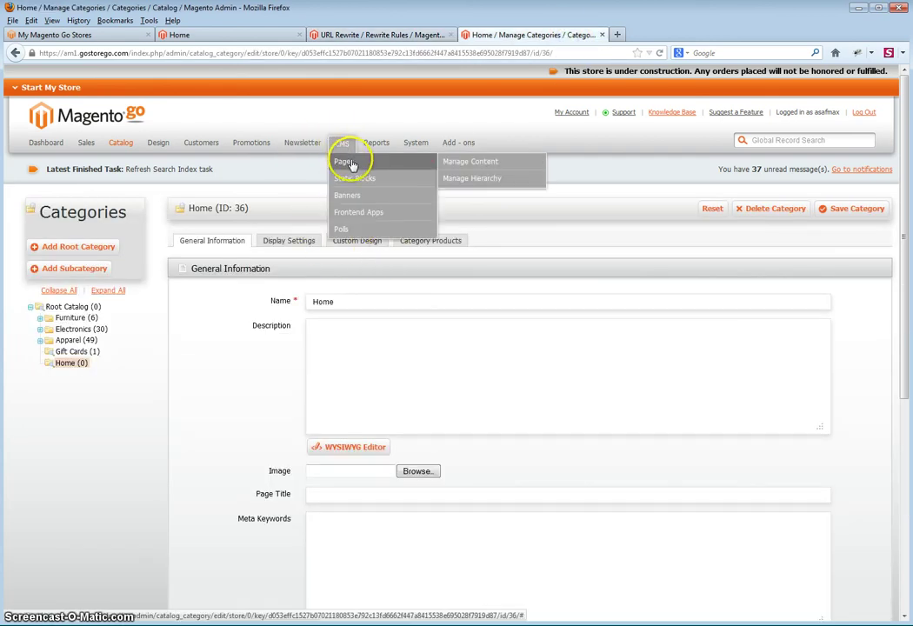
{"action": "left_click", "coordinate": [459, 163]}
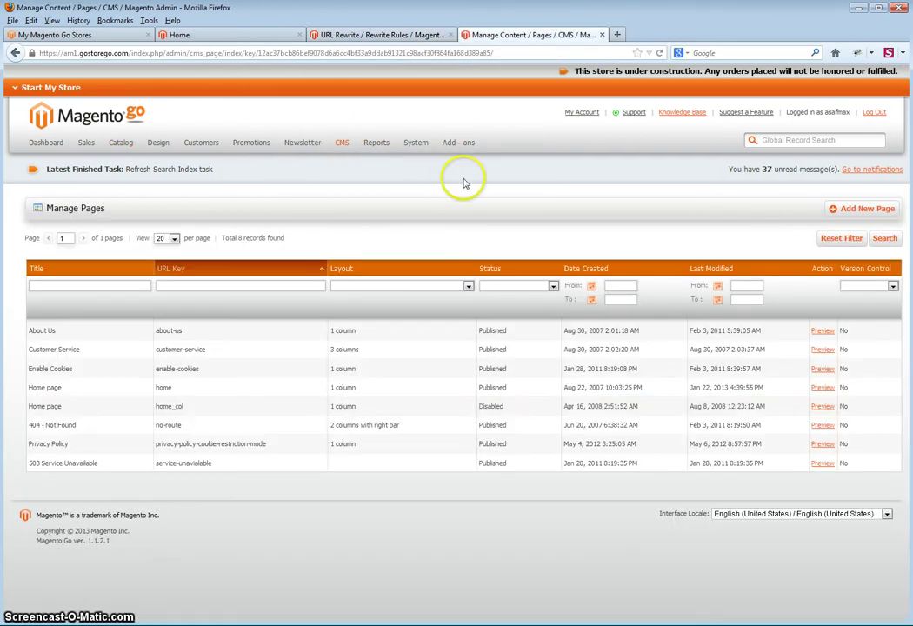
{"action": "left_click", "coordinate": [165, 389]}
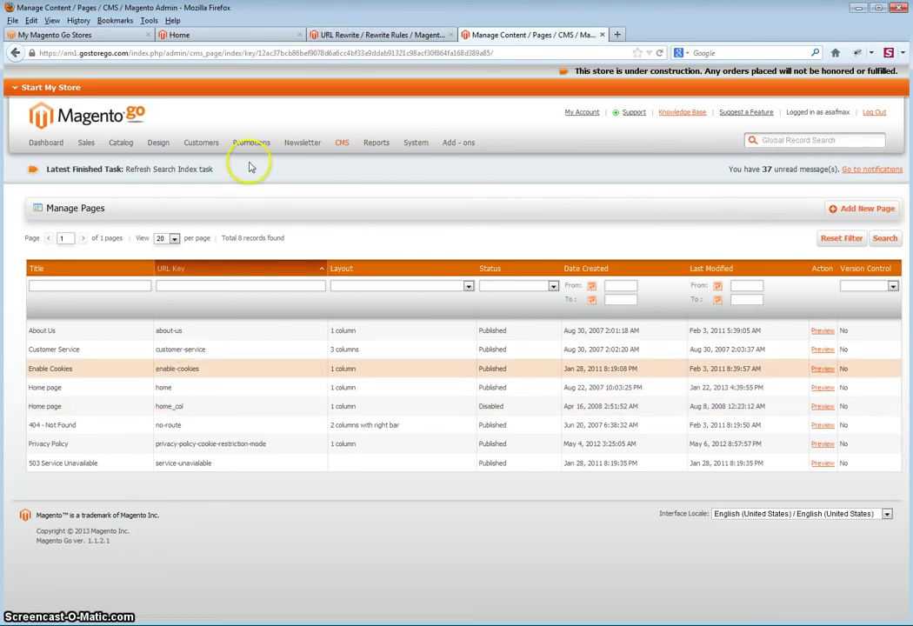
{"action": "left_click", "coordinate": [327, 35]}
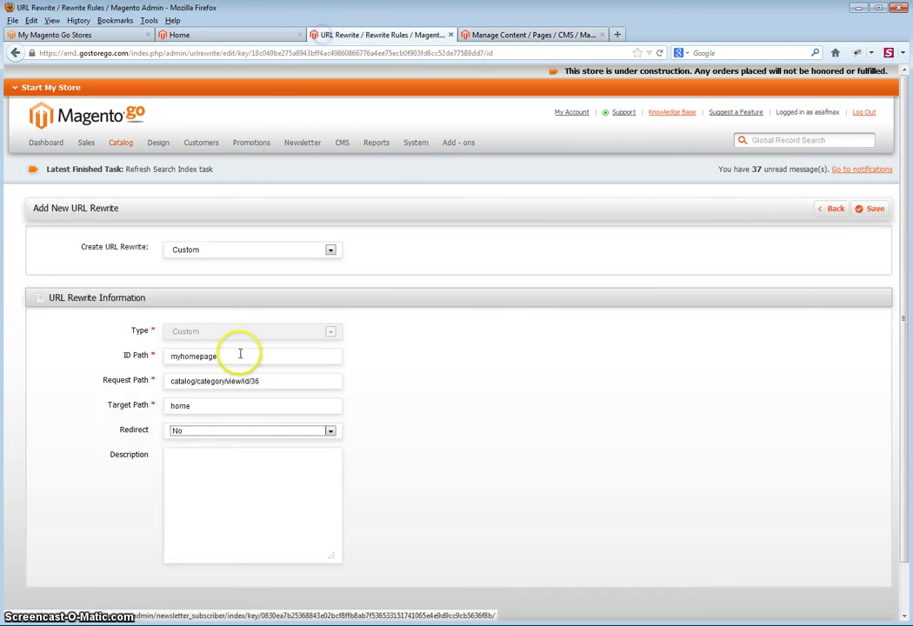
Choose a Permanent (301) redirect for the myhomepage rewrite and save it.
{"action": "left_click", "coordinate": [183, 435]}
{"action": "left_click", "coordinate": [192, 467]}
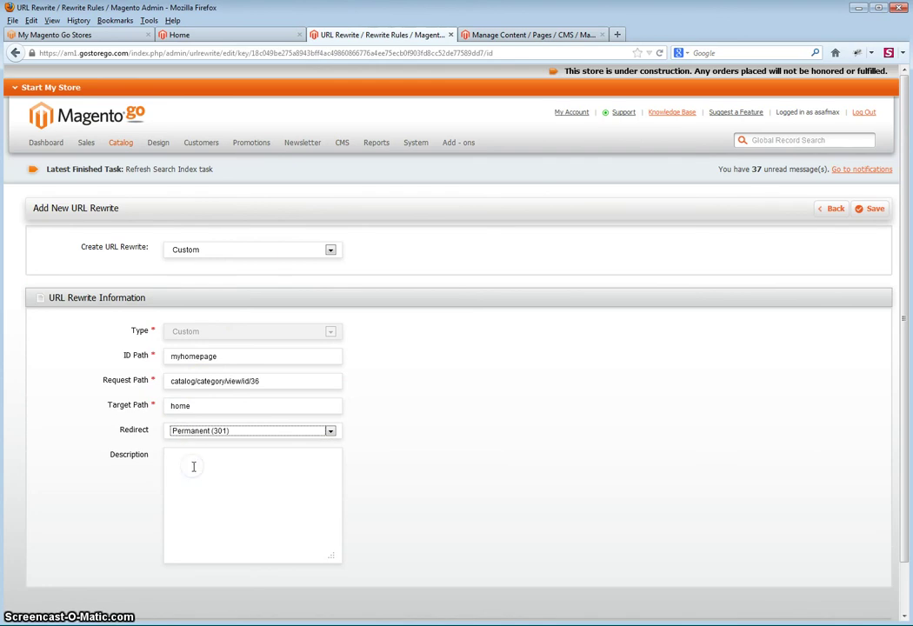
{"action": "left_click", "coordinate": [873, 211]}
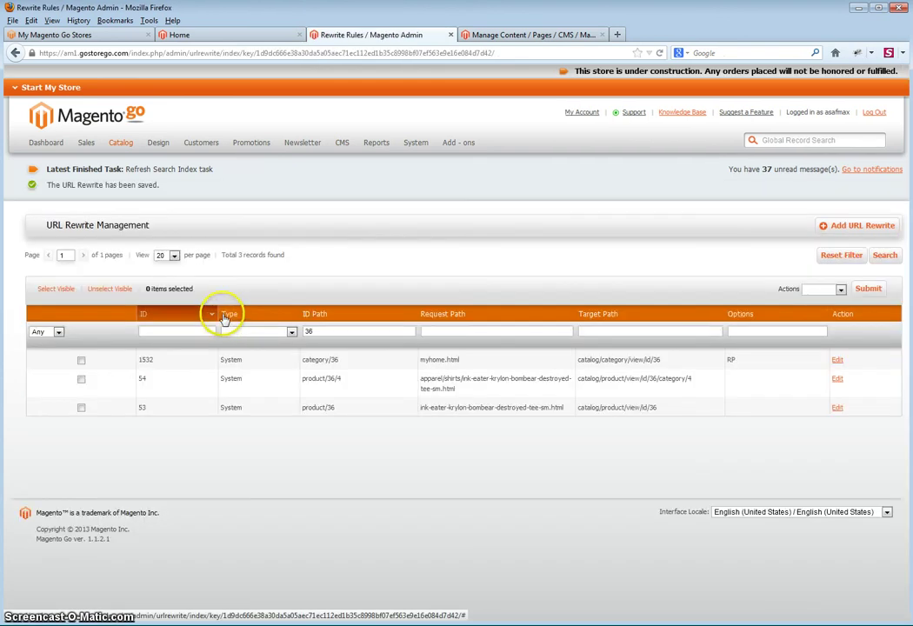
{"action": "mouse_move", "coordinate": [144, 149]}
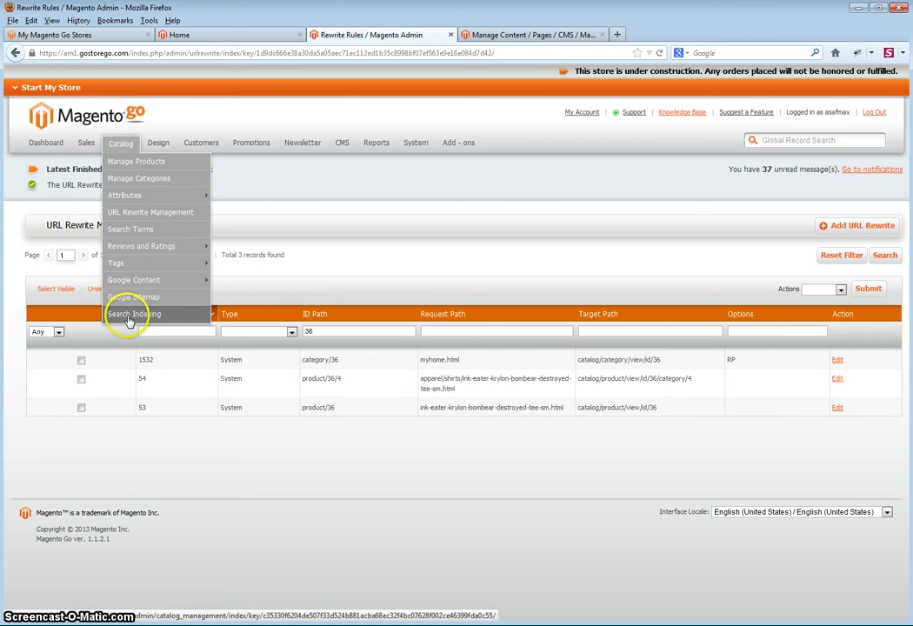
Queue a refresh of the catalog search index from the Search Indexing page.
{"action": "left_click", "coordinate": [128, 317]}
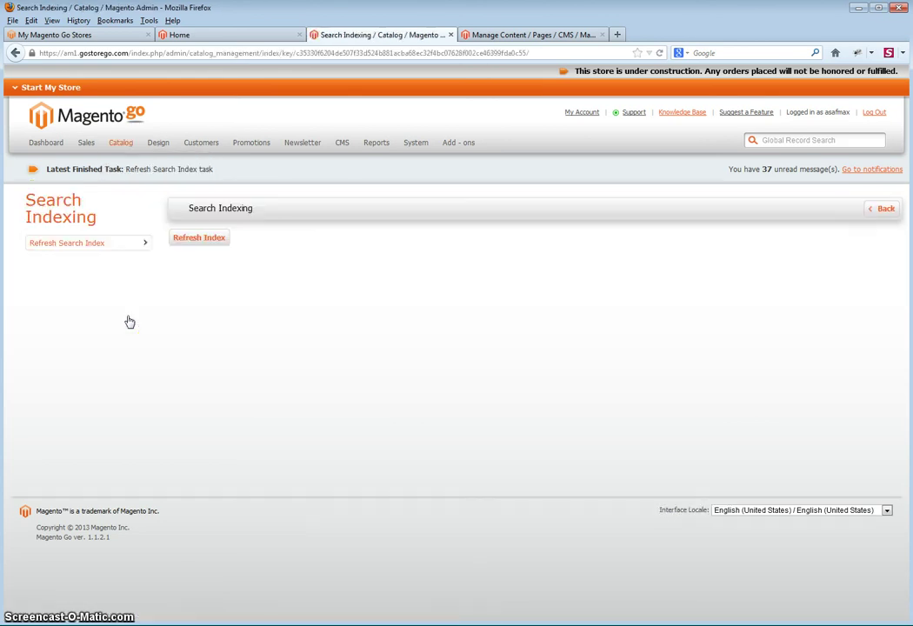
{"action": "left_click", "coordinate": [189, 244]}
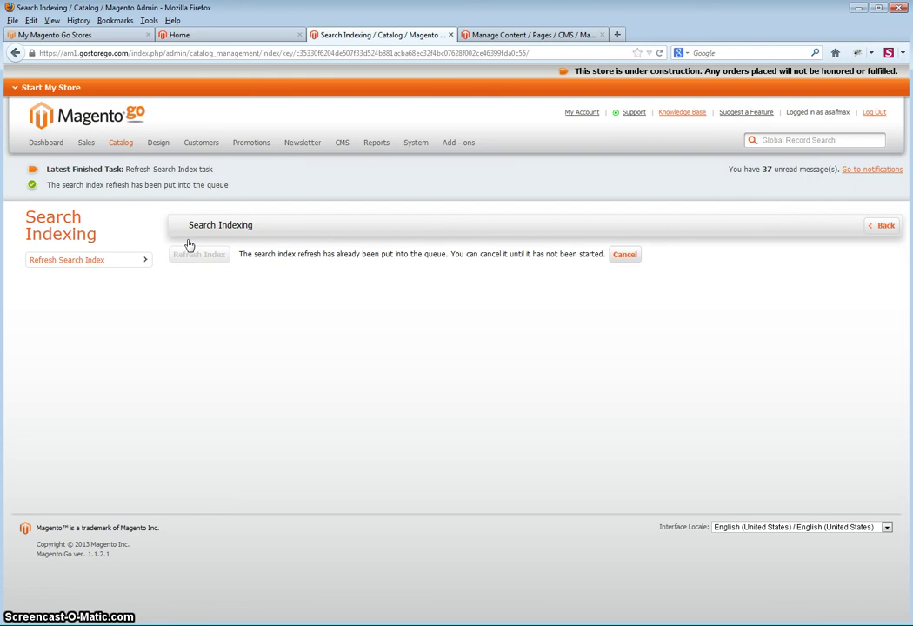
{"action": "left_click", "coordinate": [52, 145]}
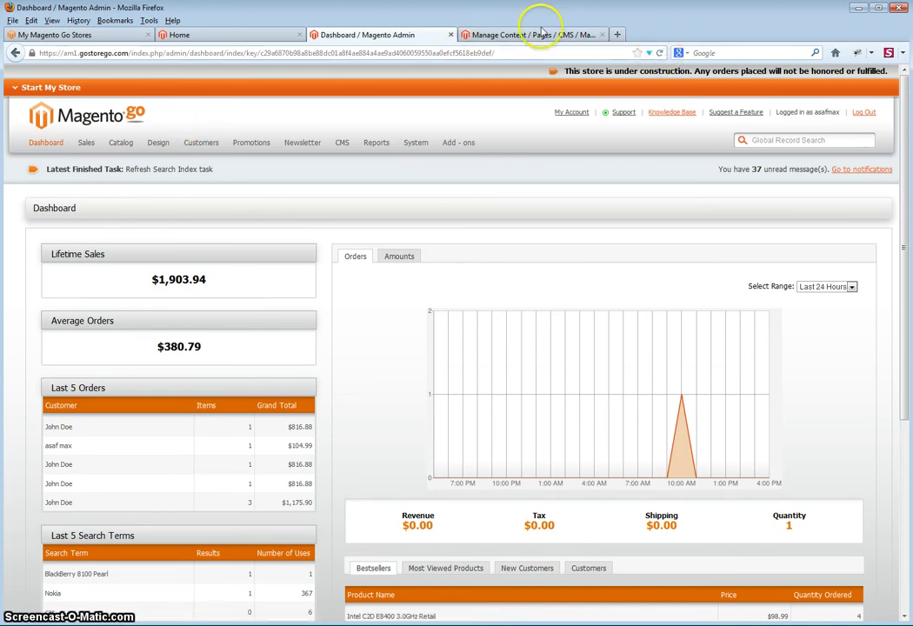
Recheck the Search Indexing page, then bring up the storefront's myhome.html Home category tab.
{"action": "left_click", "coordinate": [525, 33]}
{"action": "left_click", "coordinate": [400, 35]}
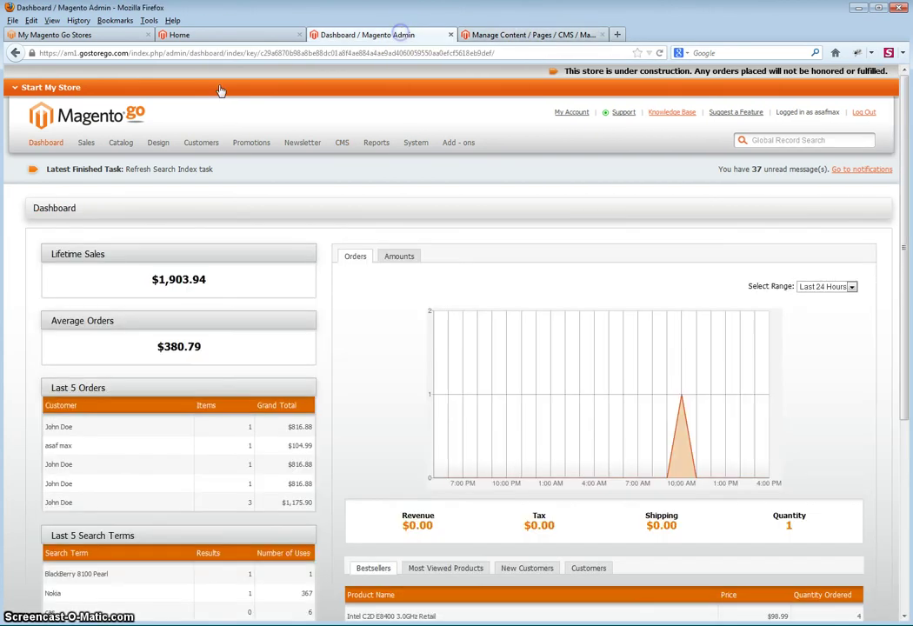
{"action": "mouse_move", "coordinate": [121, 143]}
{"action": "mouse_move", "coordinate": [143, 245]}
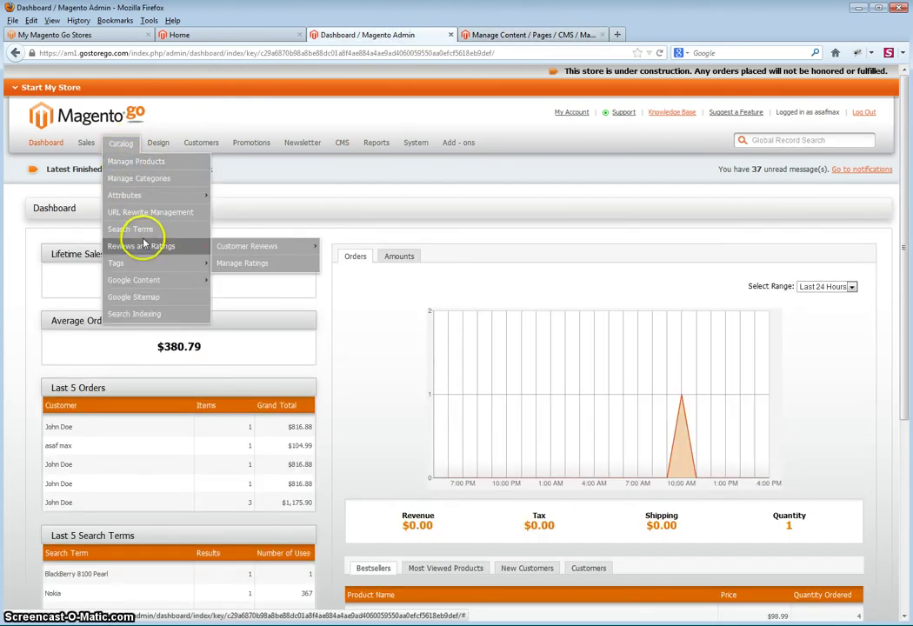
{"action": "left_click", "coordinate": [160, 314]}
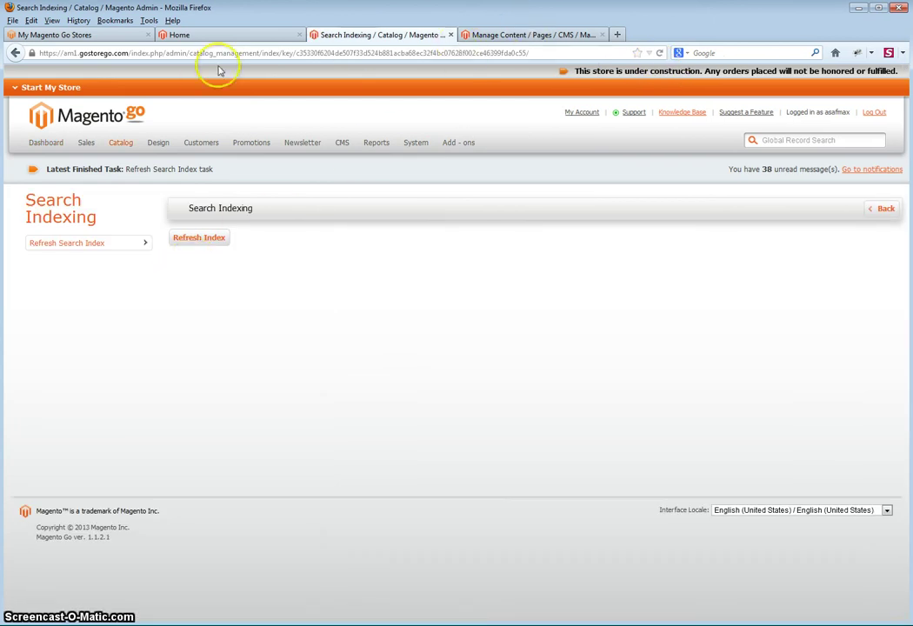
{"action": "left_click", "coordinate": [245, 37]}
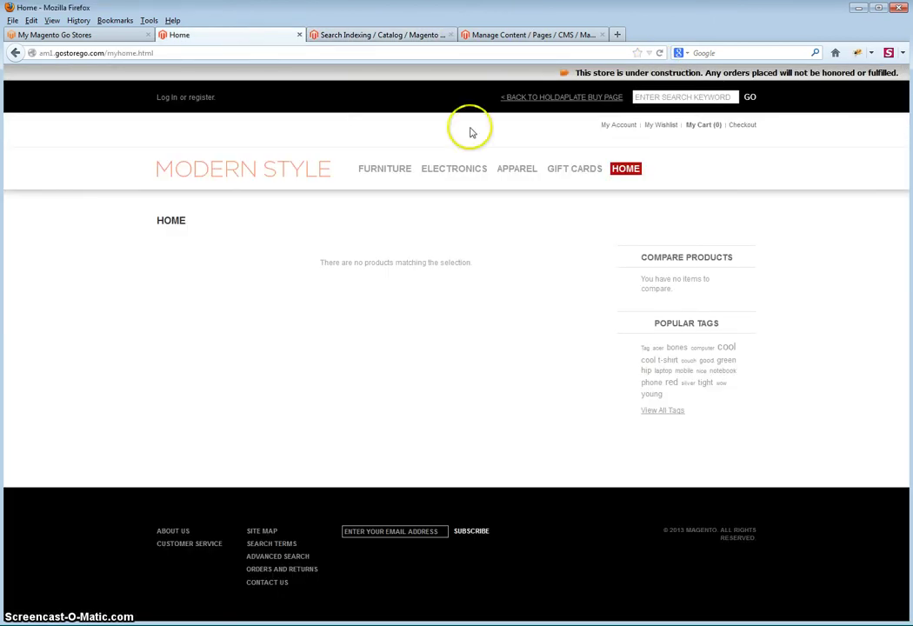
Reload myhome.html, then use the Modern Style logo and HOME link to reach /home.
{"action": "left_click", "coordinate": [649, 53]}
{"action": "left_click", "coordinate": [660, 53]}
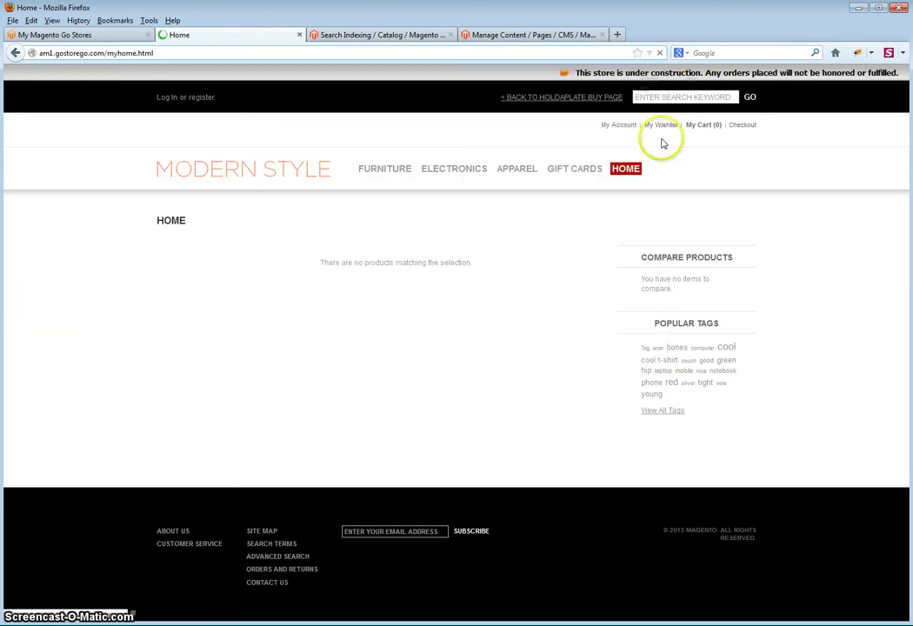
{"action": "left_click", "coordinate": [295, 171]}
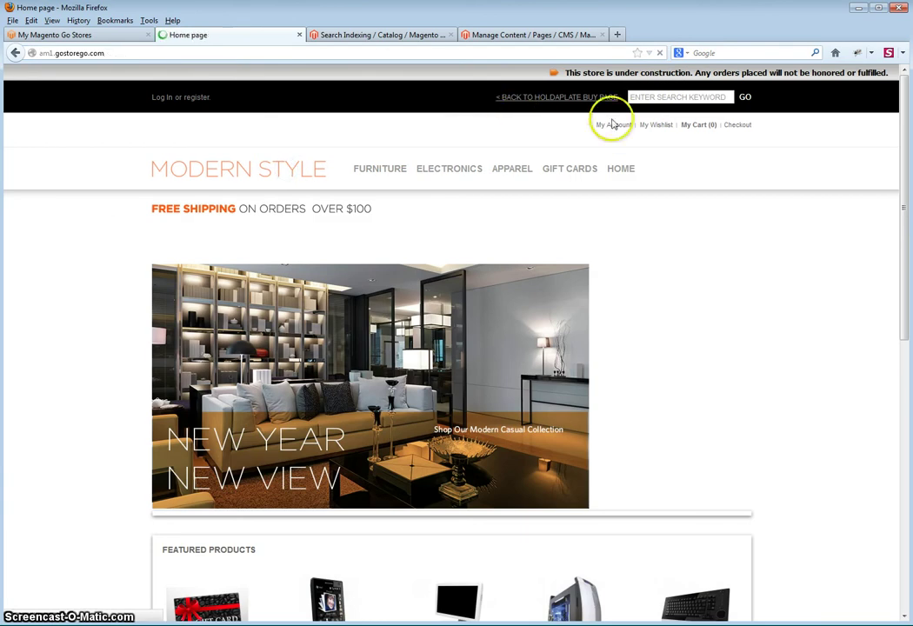
{"action": "left_click", "coordinate": [624, 174]}
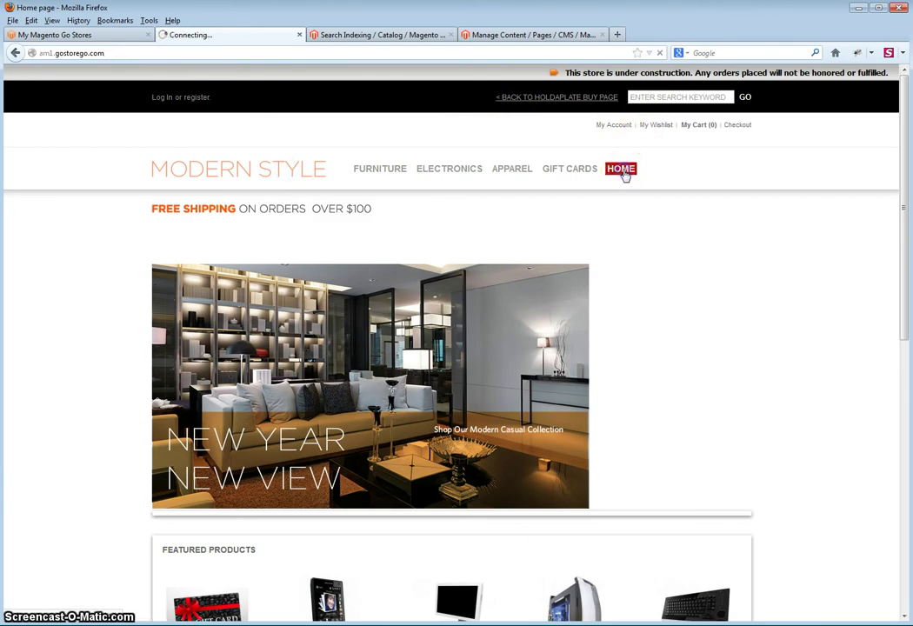